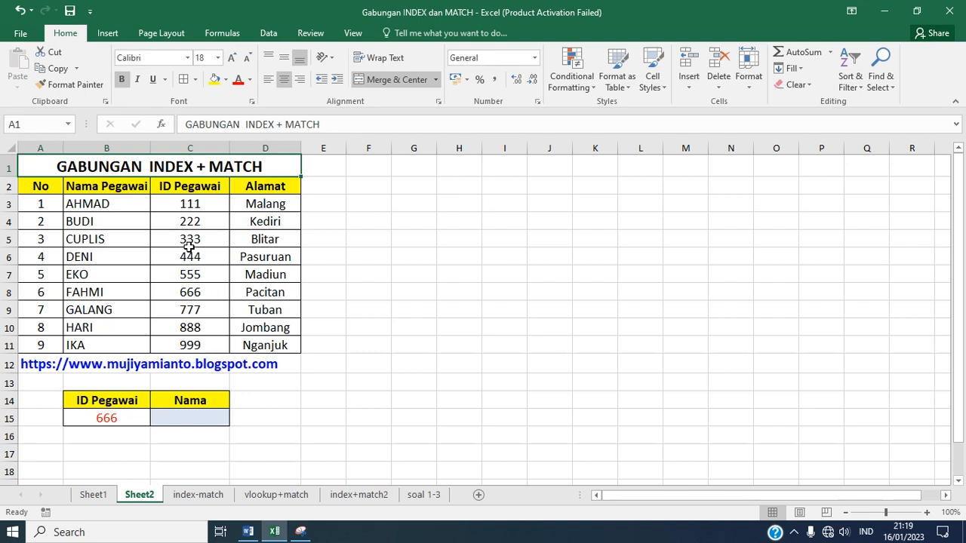
pyautogui.click(44, 186)
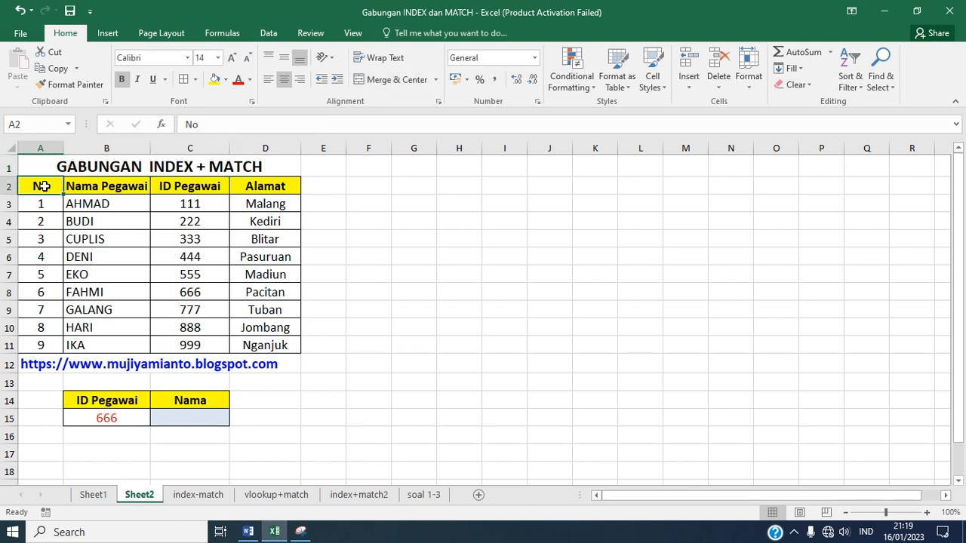
pyautogui.press('Right')
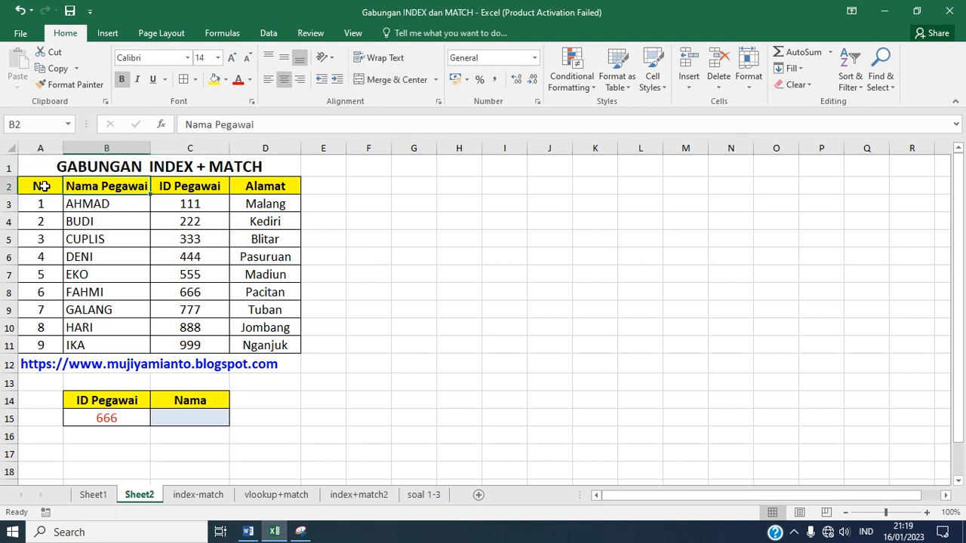
pyautogui.press('Right')
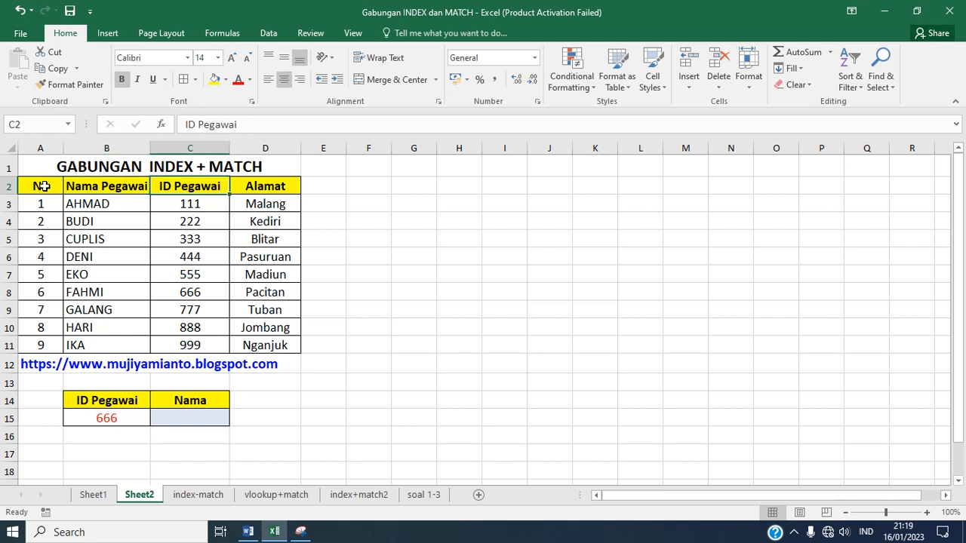
pyautogui.press('Right')
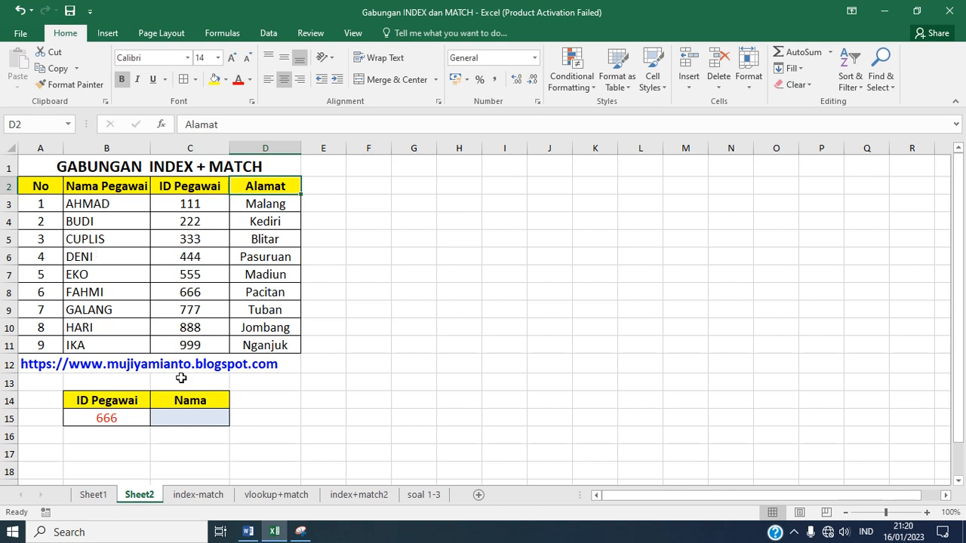
# Step: Enter the formula =VLOOKUP(B15;B3:C11;1;FALSE) in C15 to try looking up the employee name from the ID
pyautogui.click(179, 419)
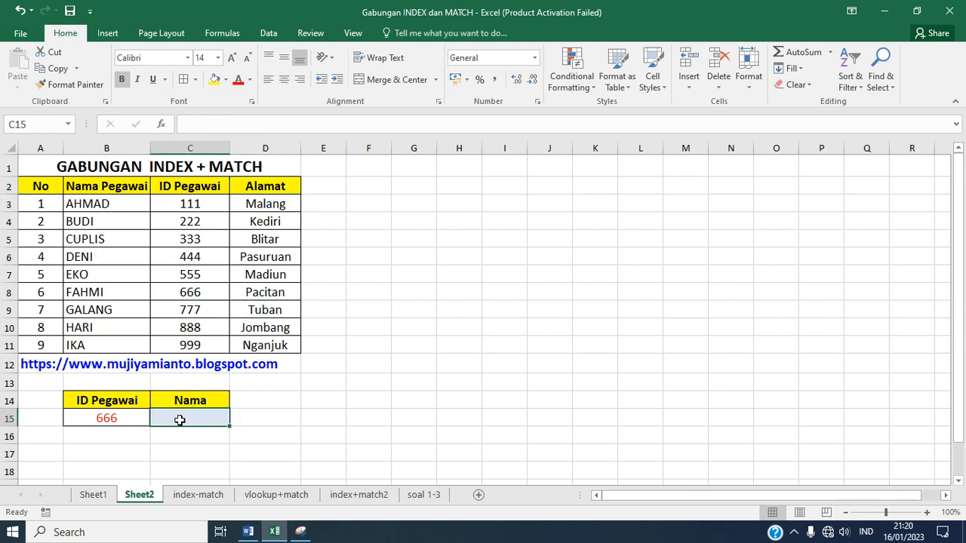
pyautogui.write('=')
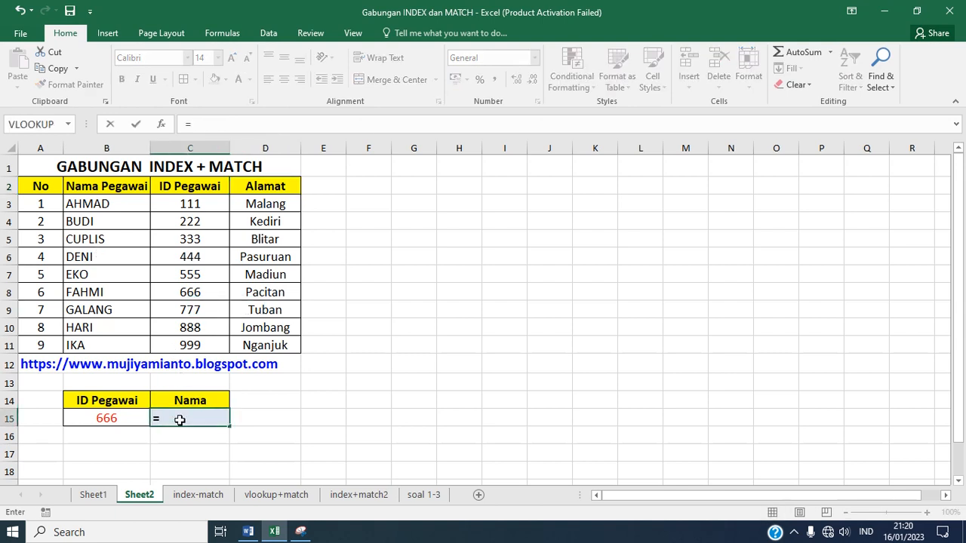
pyautogui.write('VLOOKUP(')
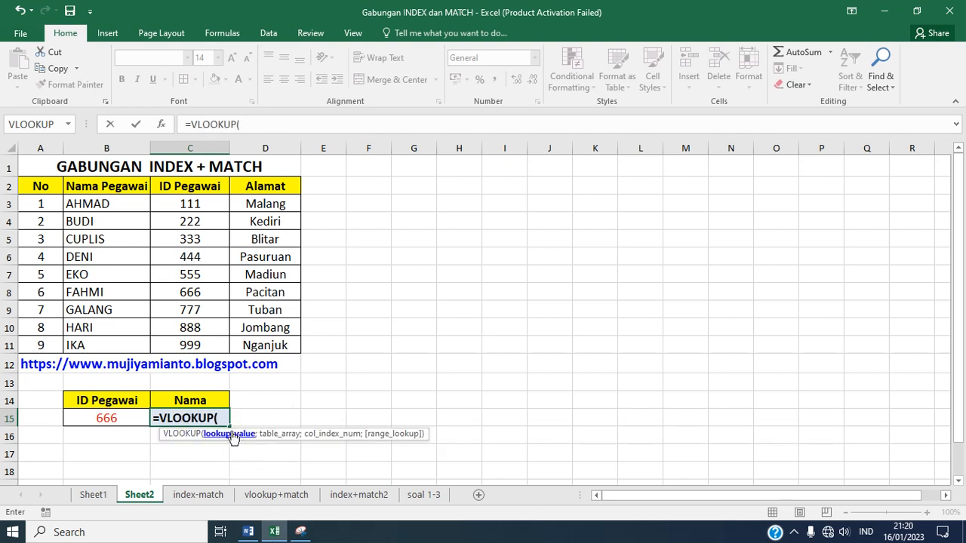
pyautogui.click(121, 418)
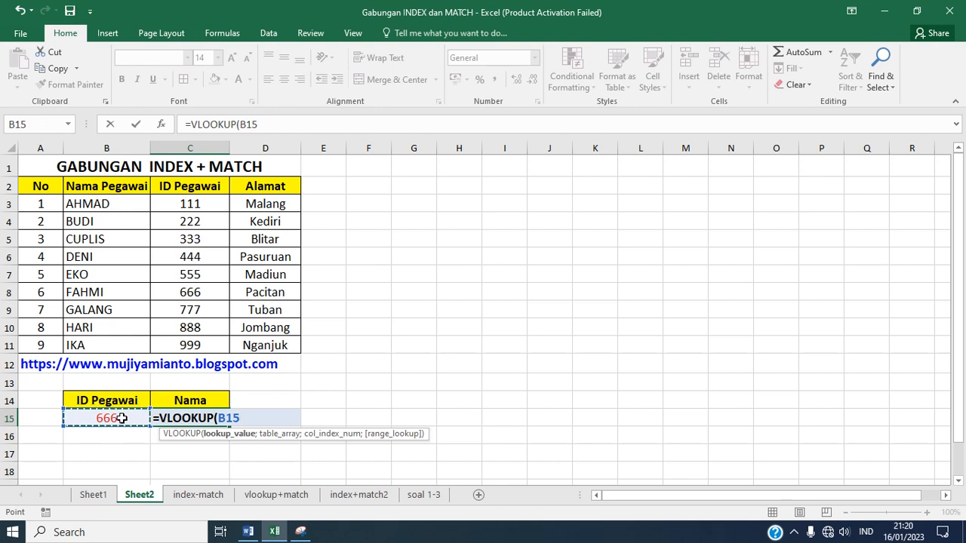
pyautogui.write(';')
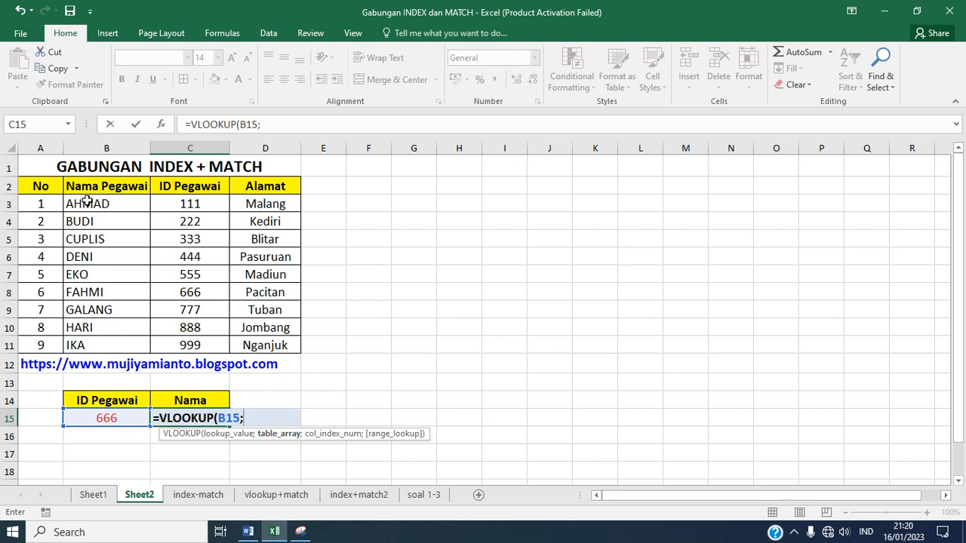
pyautogui.moveTo(87, 201); pyautogui.dragTo(180, 339)
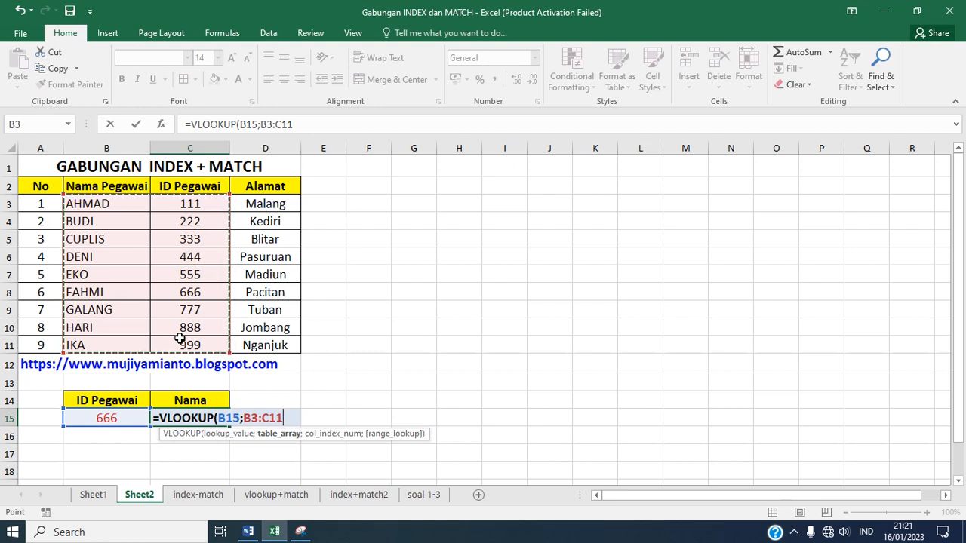
pyautogui.write(';')
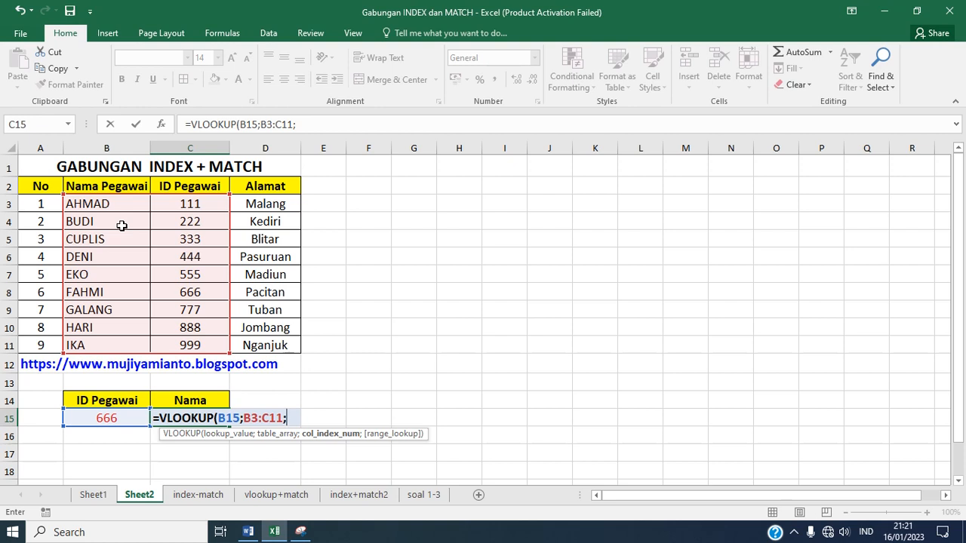
pyautogui.write('1;')
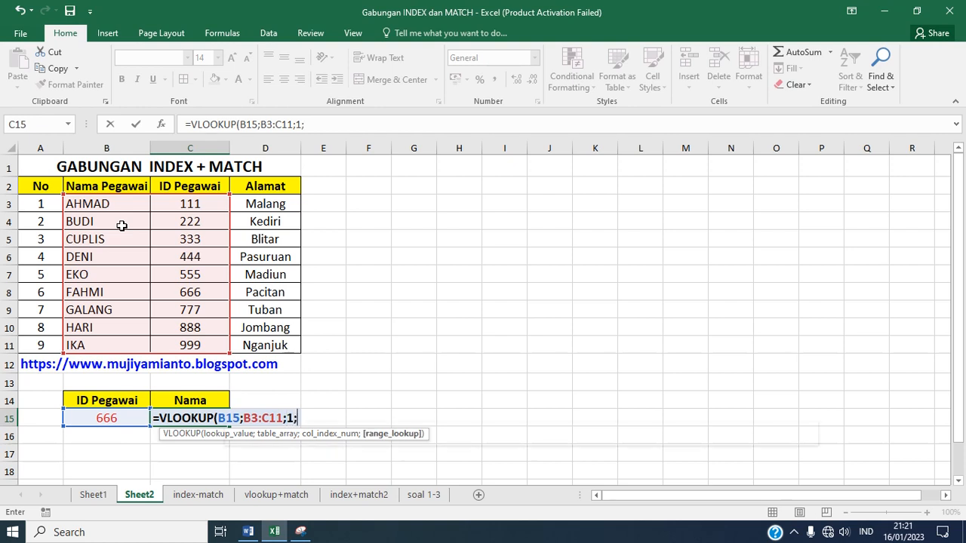
pyautogui.write('FALSE')
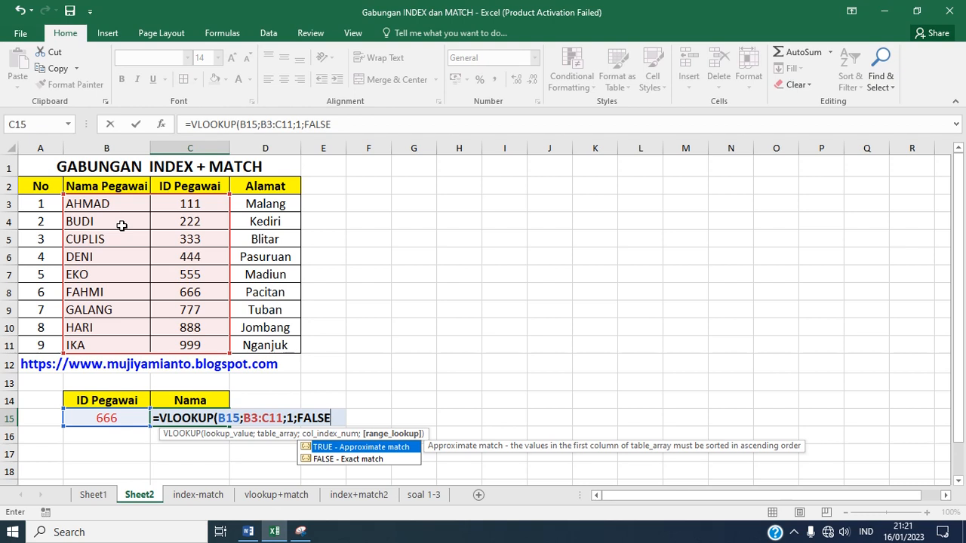
pyautogui.write(')')
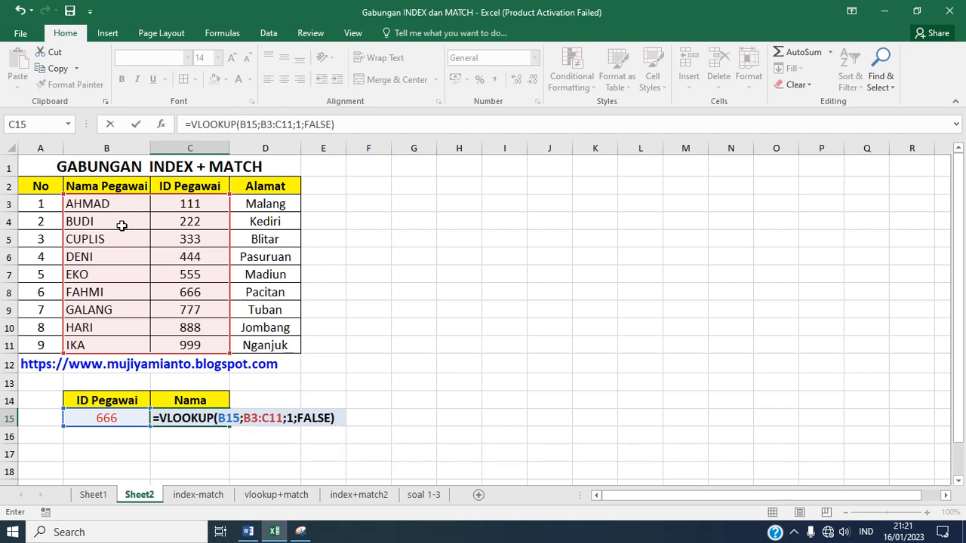
pyautogui.press('Return')
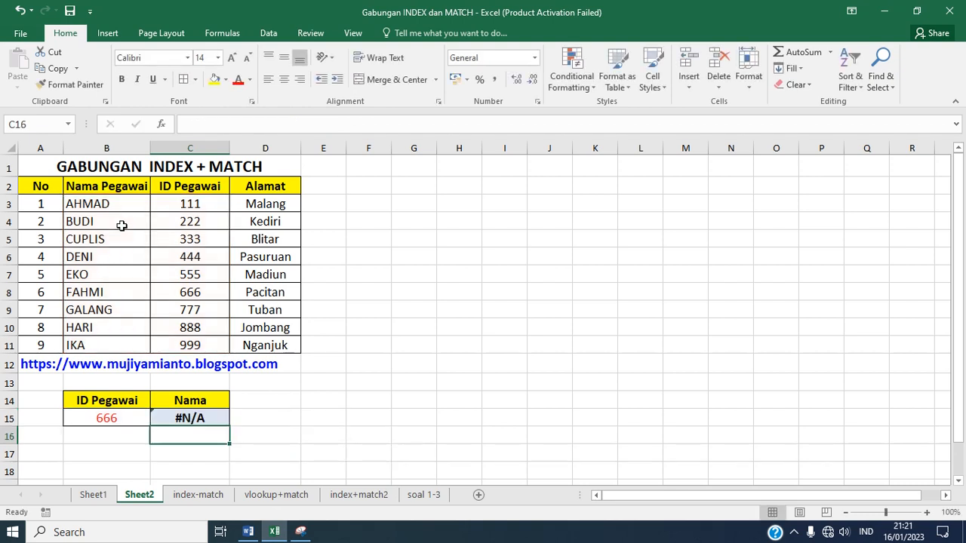
# Step: Replace the formula in C15 with =VLOOKUP(B15;C3:D11;2;FALSE), using the ID Pegawai and Alamat columns as the lookup table
pyautogui.click(190, 418)
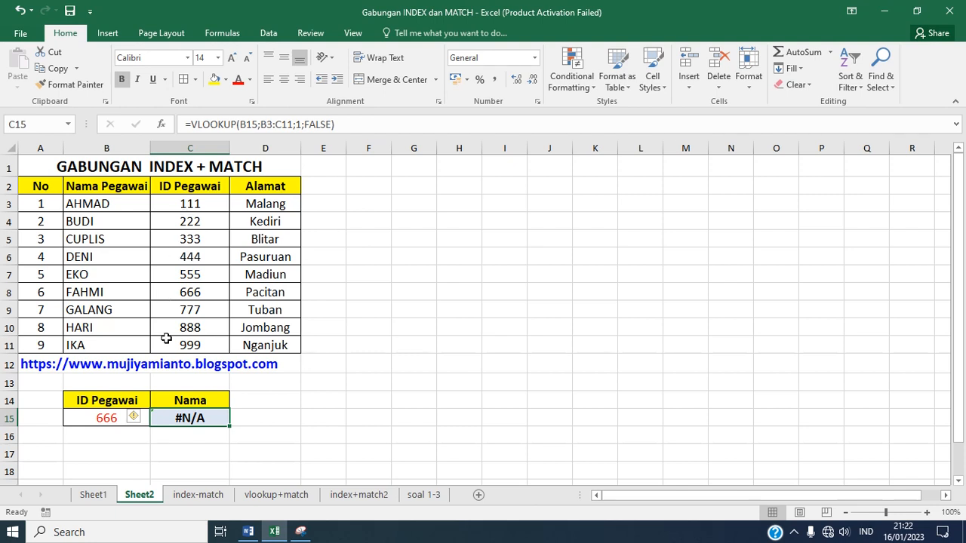
pyautogui.doubleClick(197, 419)
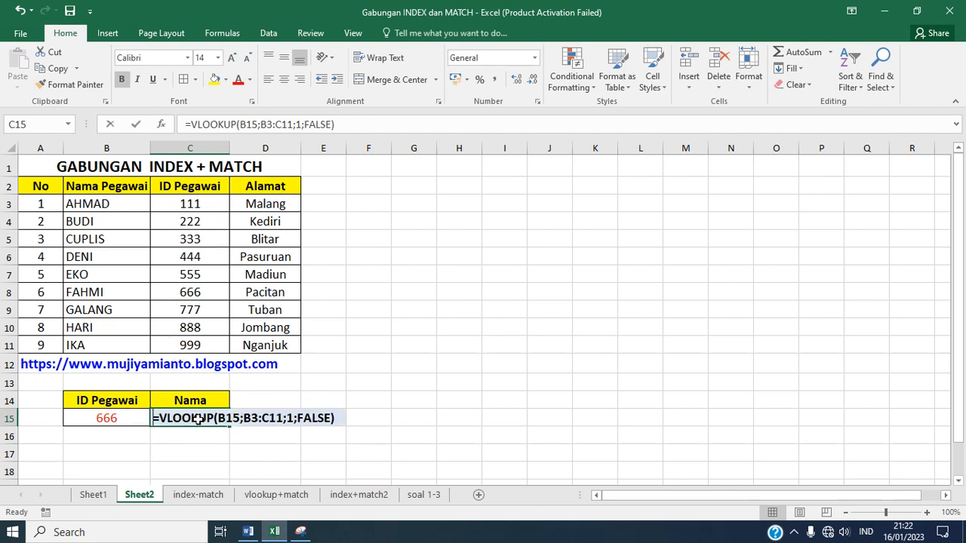
pyautogui.press('Escape')
pyautogui.write('=')
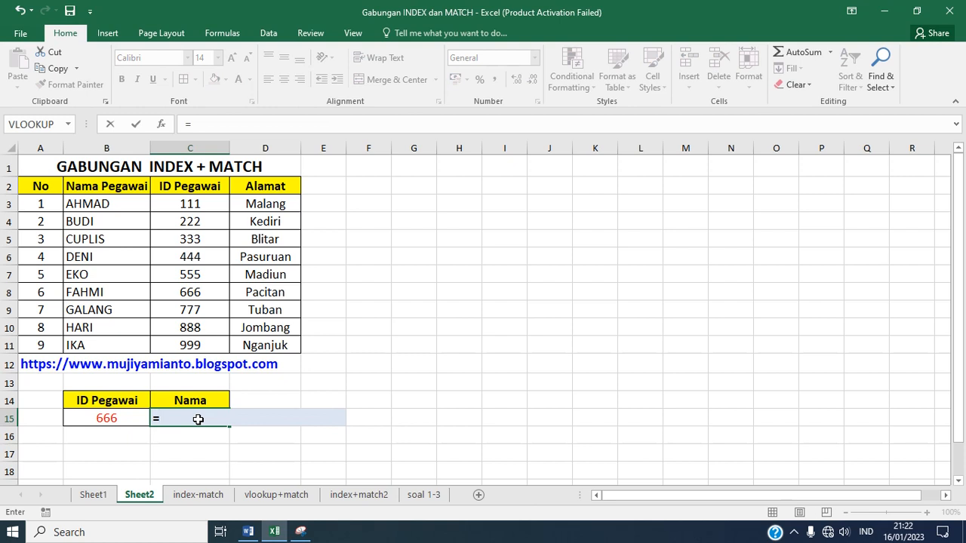
pyautogui.write('V')
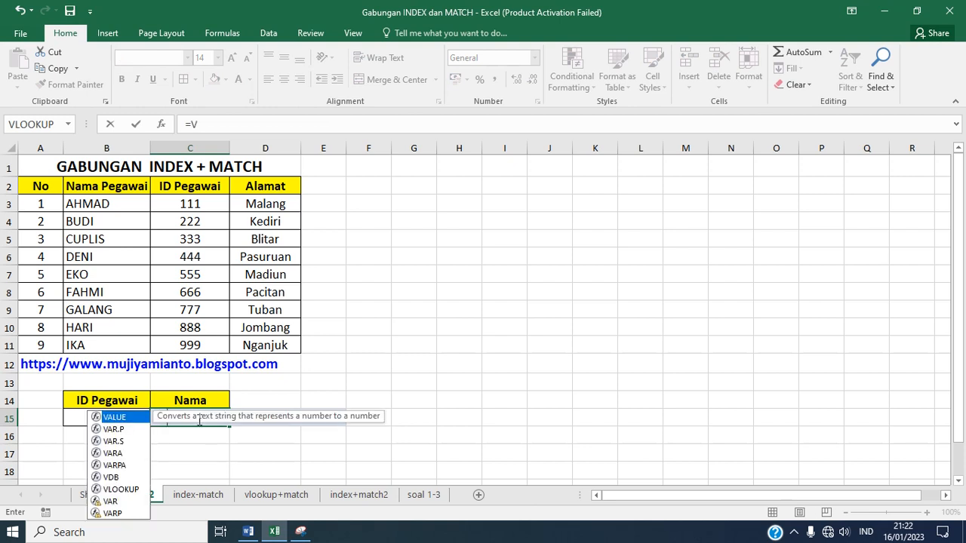
pyautogui.write('LOOKUP(')
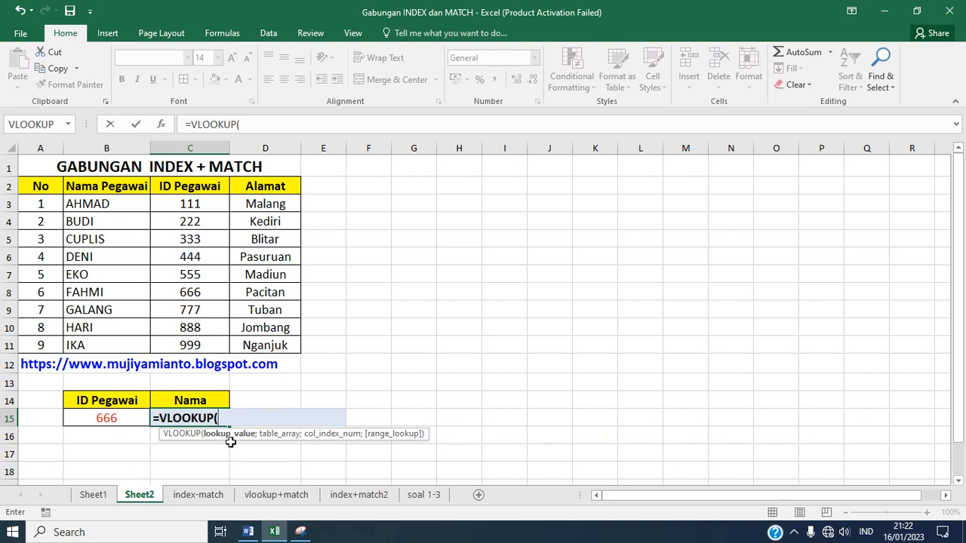
pyautogui.click(103, 418)
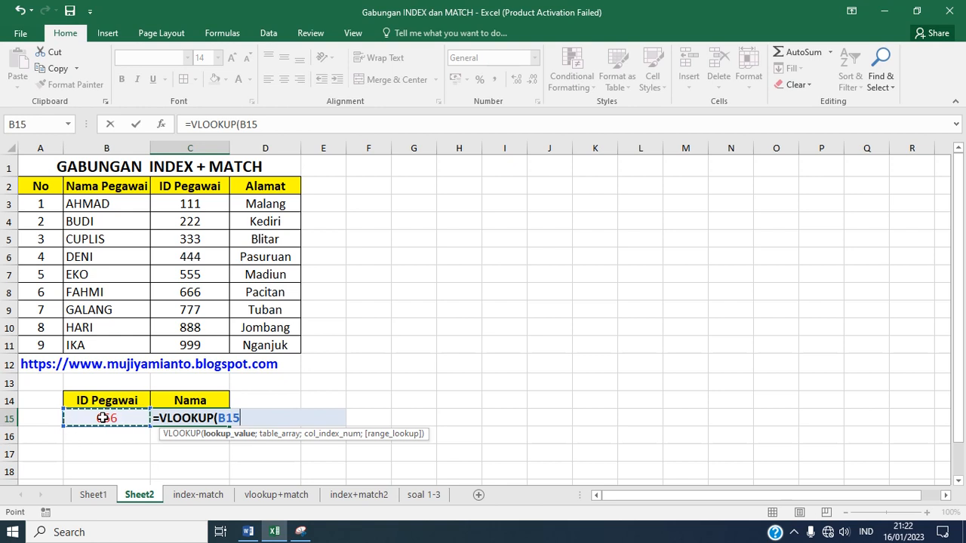
pyautogui.write(';')
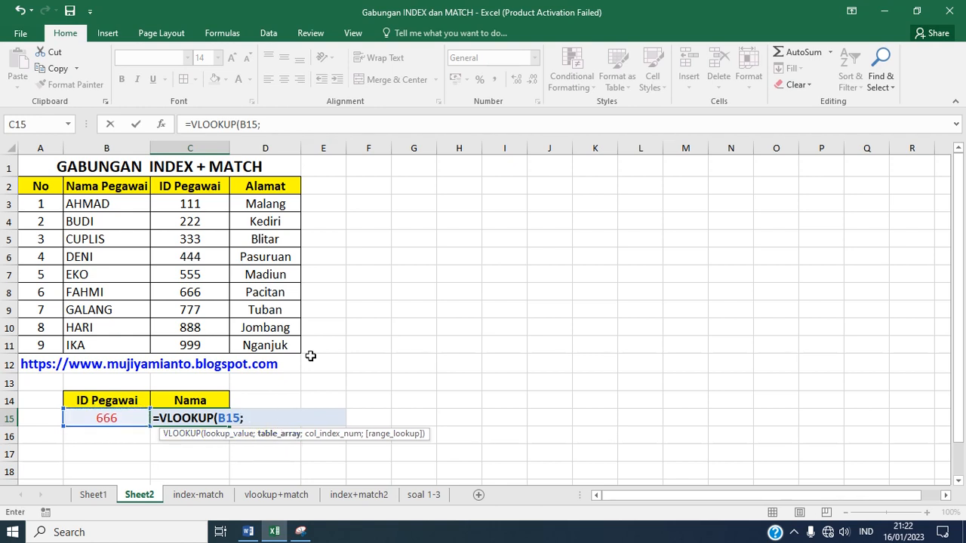
pyautogui.click(187, 204)
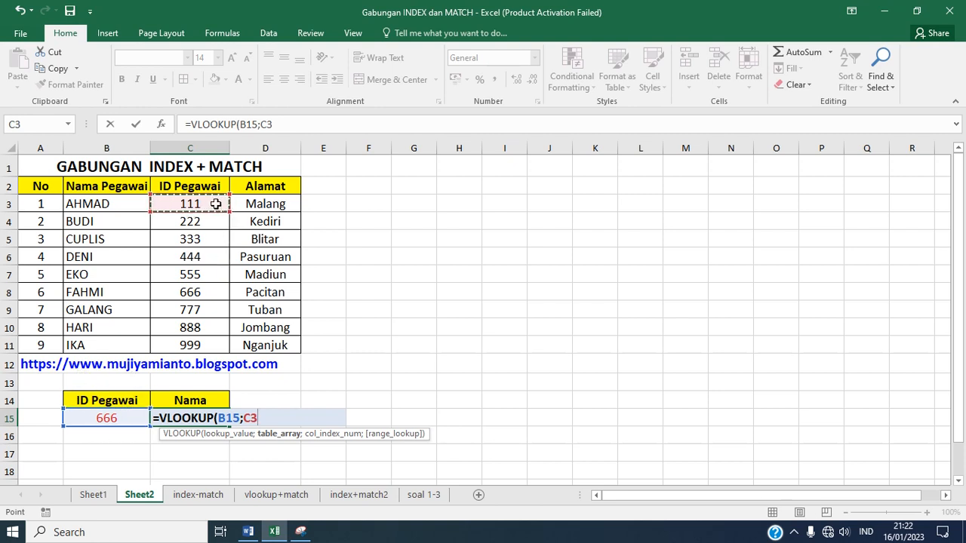
pyautogui.moveTo(215, 204); pyautogui.dragTo(243, 354)
pyautogui.write(';')
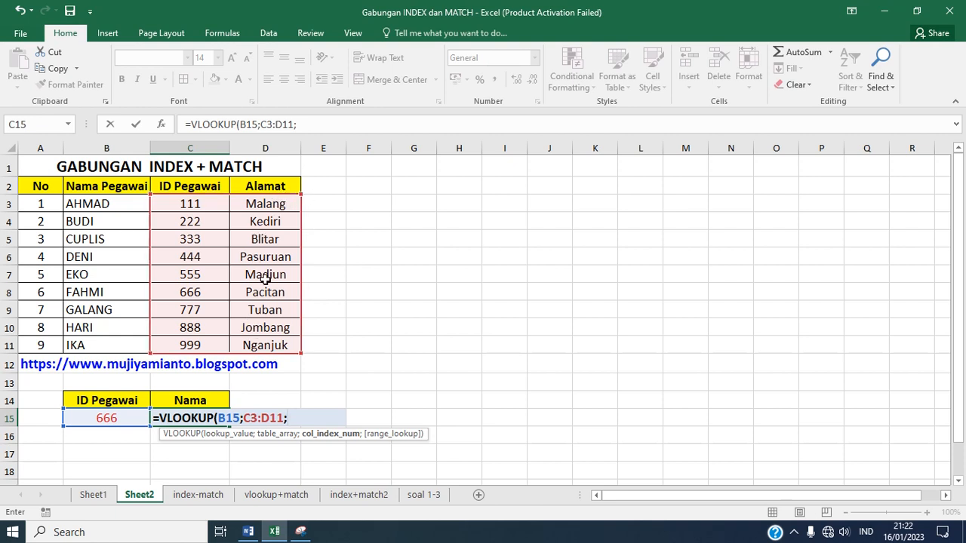
pyautogui.write('2')
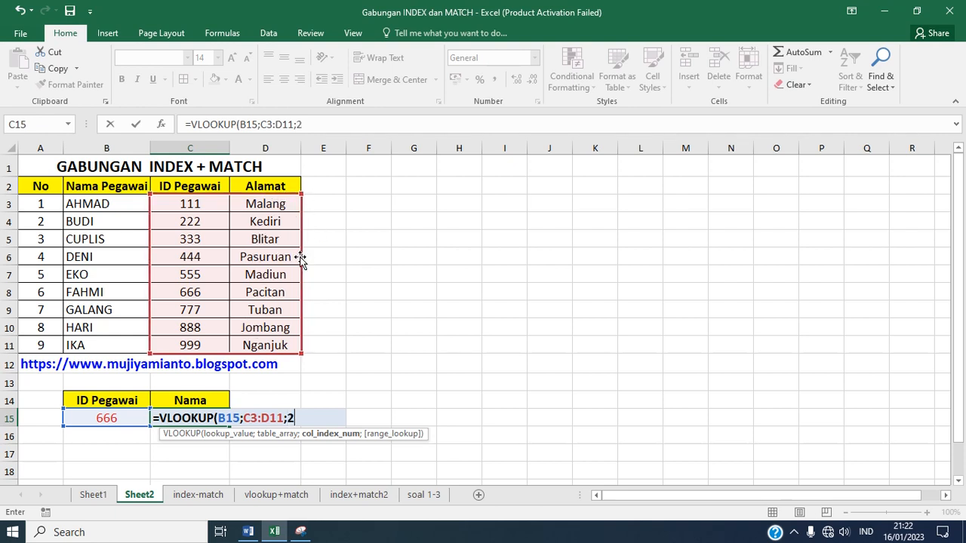
pyautogui.write(';FAL')
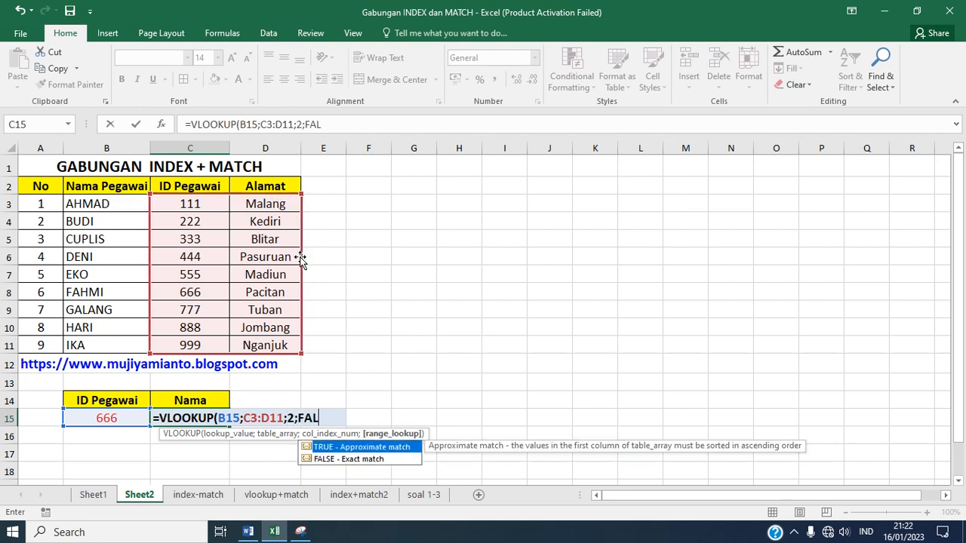
pyautogui.write('SE)')
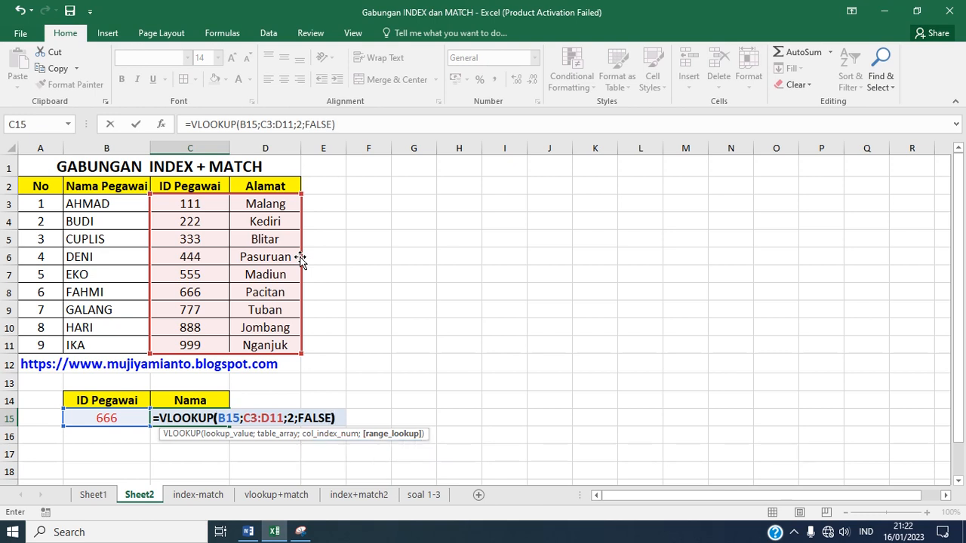
pyautogui.press('Return')
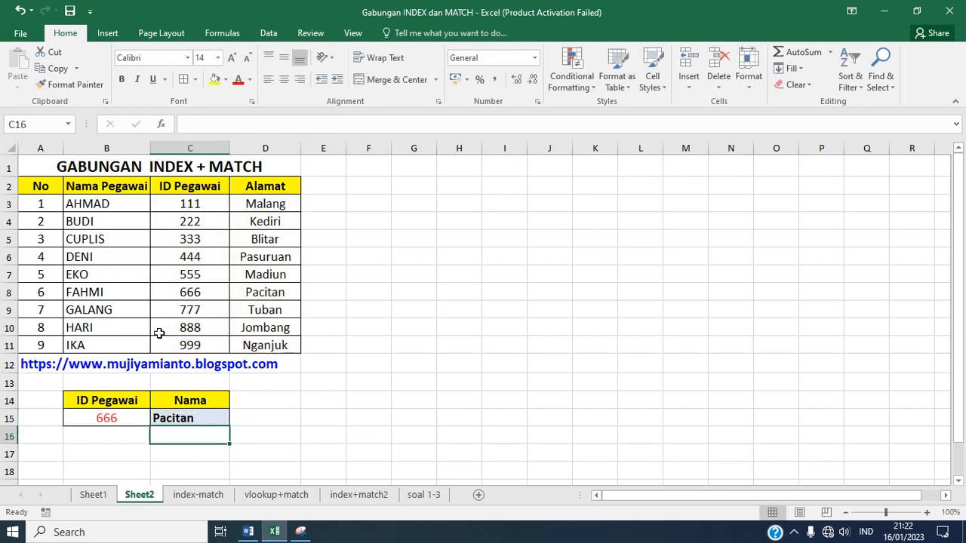
# Step: Check the C15 result against the table, and test the lookup by changing B15 to the ID of the table's first employee
pyautogui.click(125, 418)
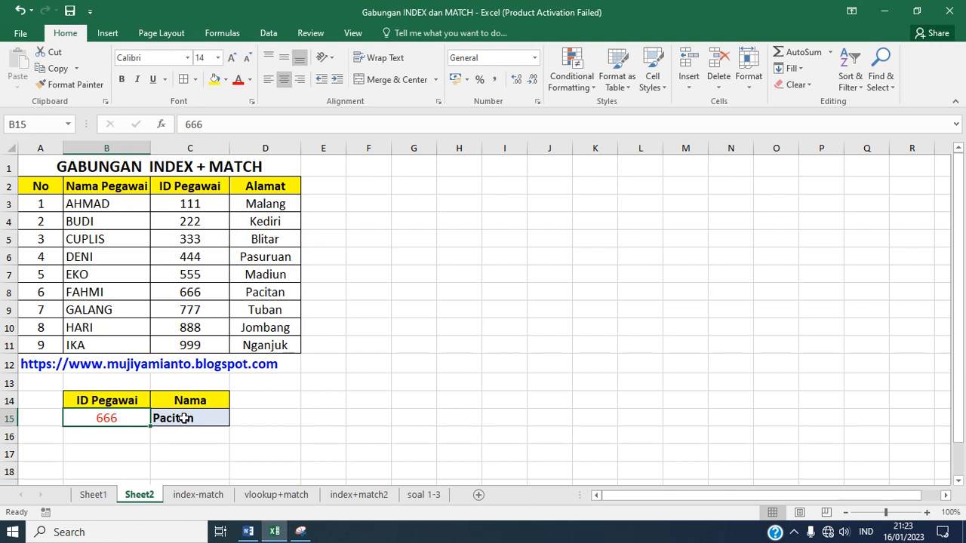
pyautogui.click(184, 418)
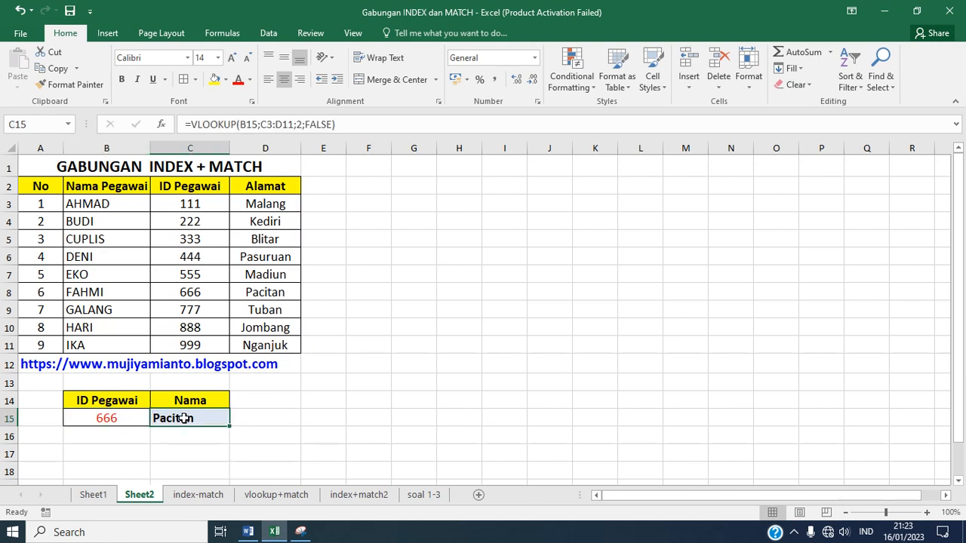
pyautogui.click(209, 287)
pyautogui.click(254, 287)
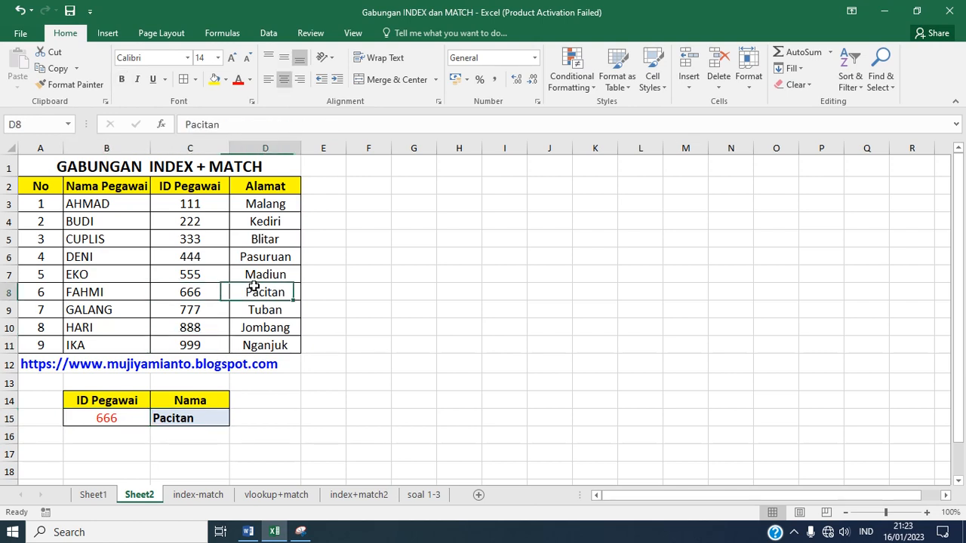
pyautogui.click(135, 420)
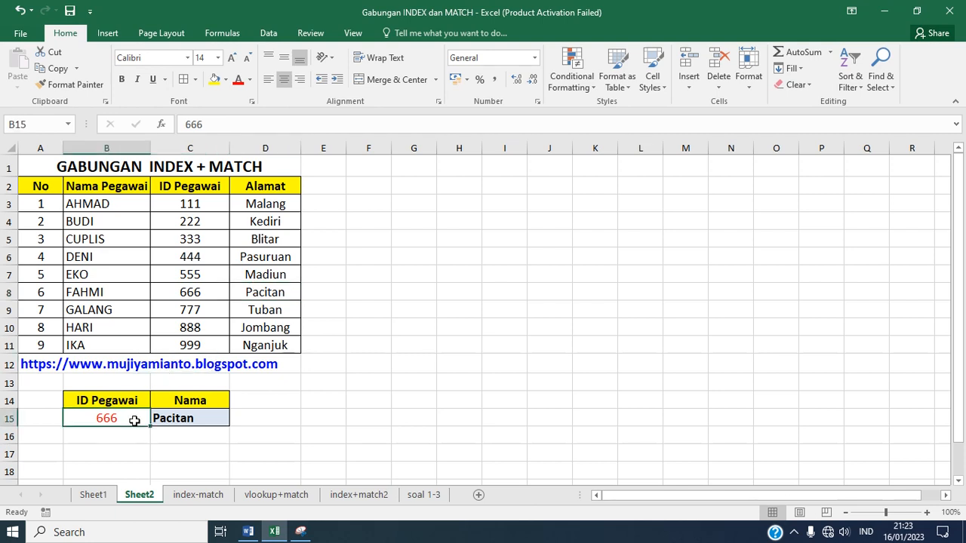
pyautogui.write('111')
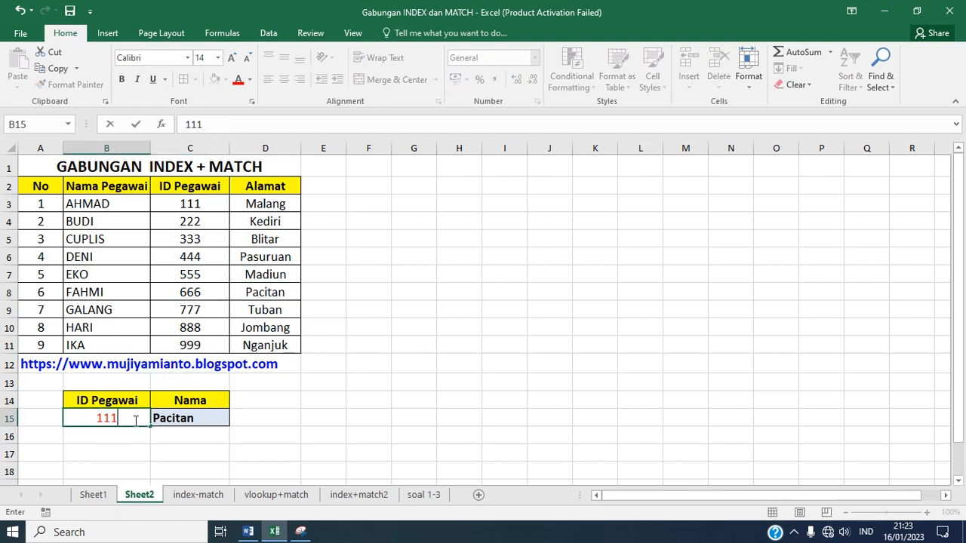
pyautogui.hotkey('ctrl', 'Return')
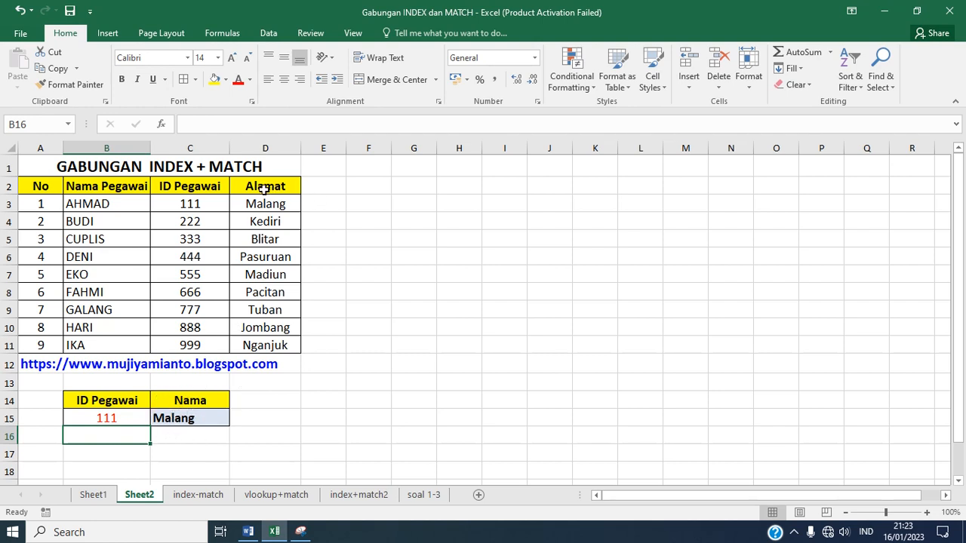
pyautogui.click(195, 200)
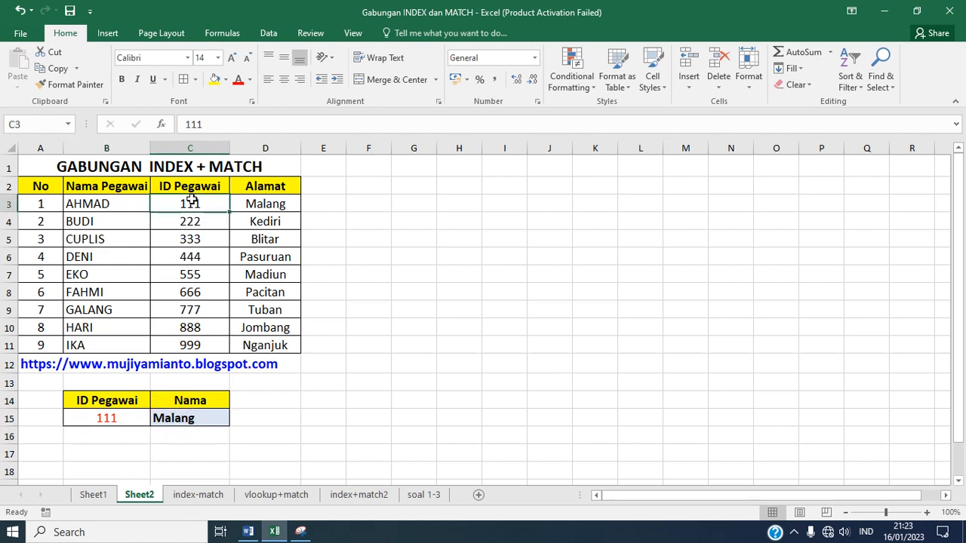
# Step: Compare the lookup result with the first employee's Alamat entry, and delete the VLOOKUP formula from C15
pyautogui.click(253, 204)
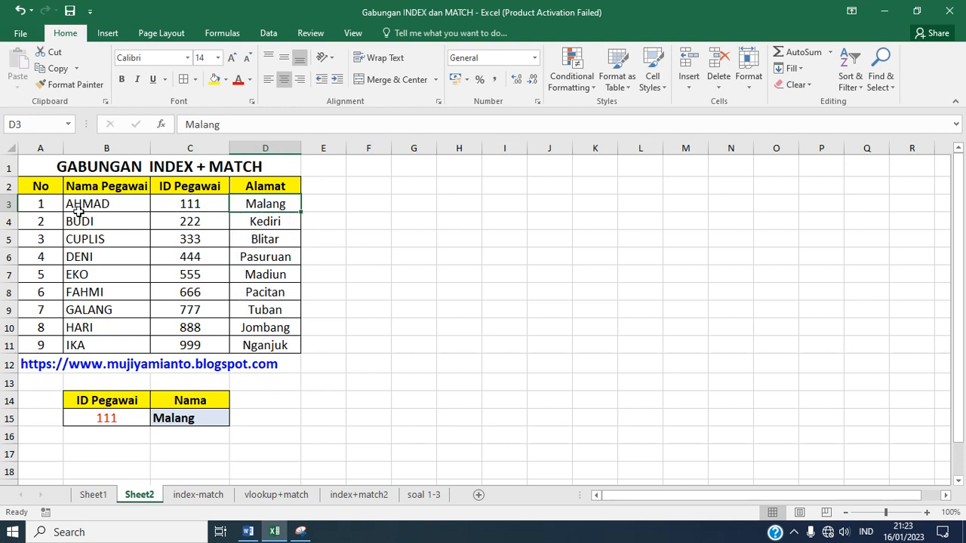
pyautogui.click(175, 420)
pyautogui.press('Delete')
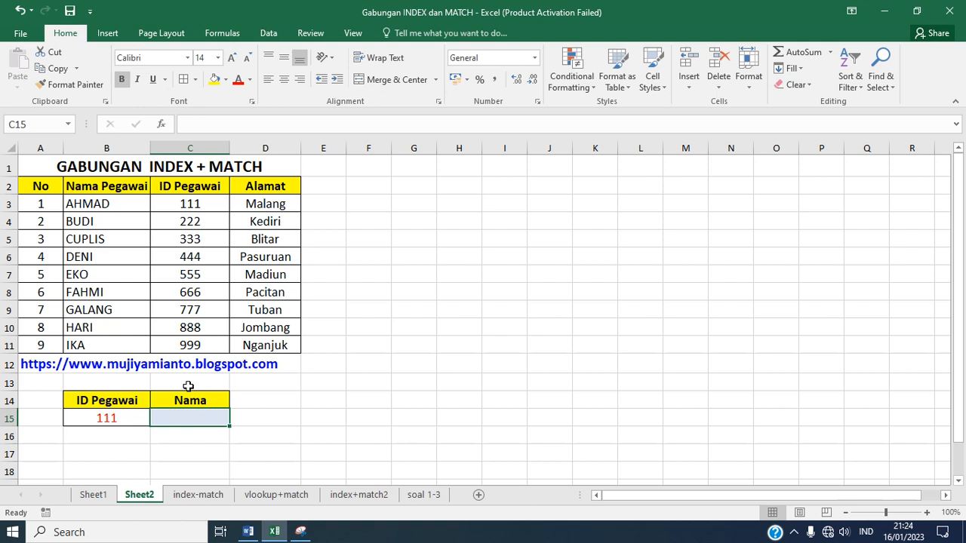
# Step: Start an INDEX formula in C15 with the Nama Pegawai entries B3:B11 as its array
pyautogui.write('=')
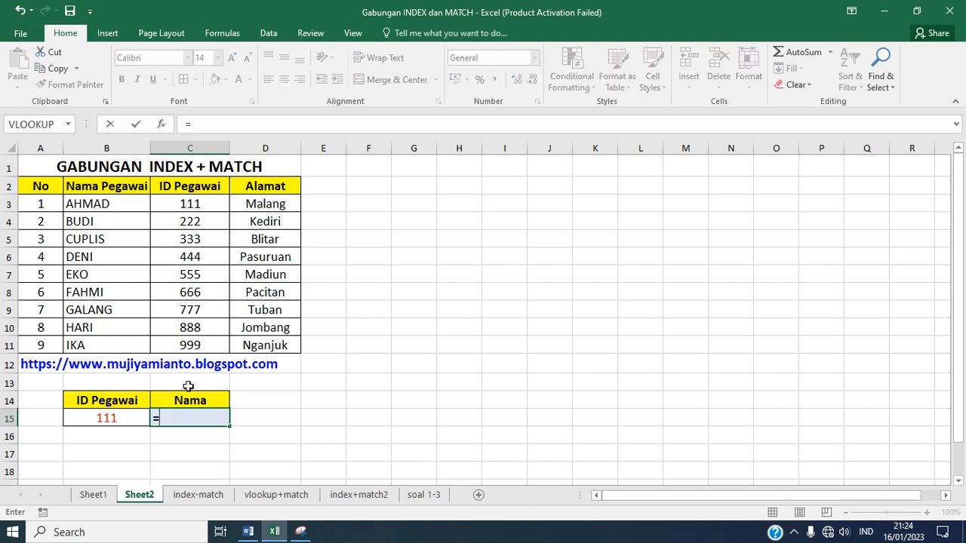
pyautogui.write('INDEX')
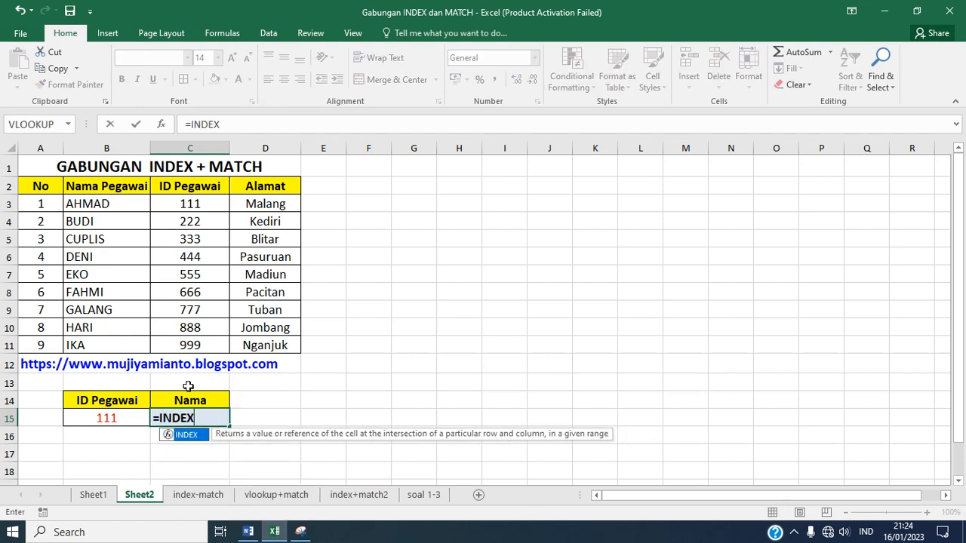
pyautogui.write('(')
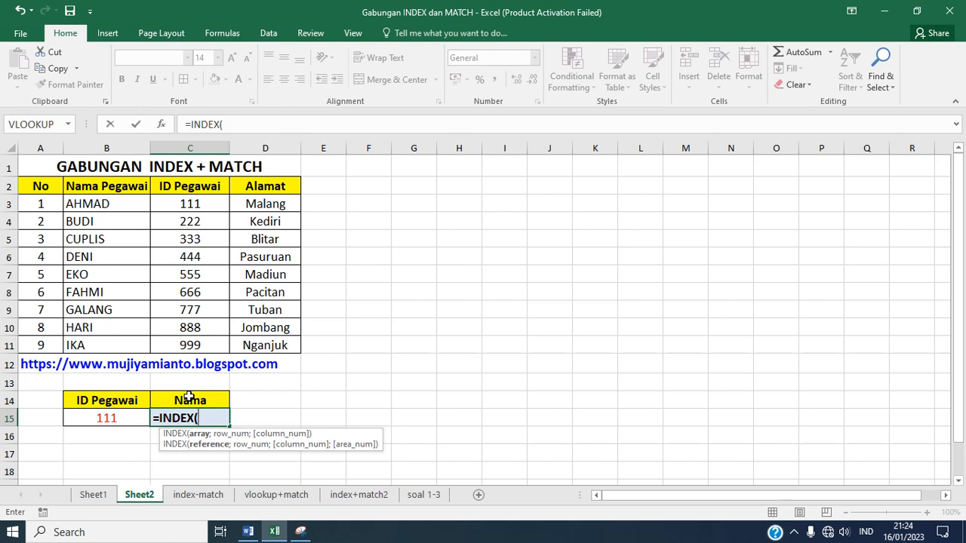
pyautogui.click(109, 205)
pyautogui.moveTo(110, 204); pyautogui.dragTo(100, 349)
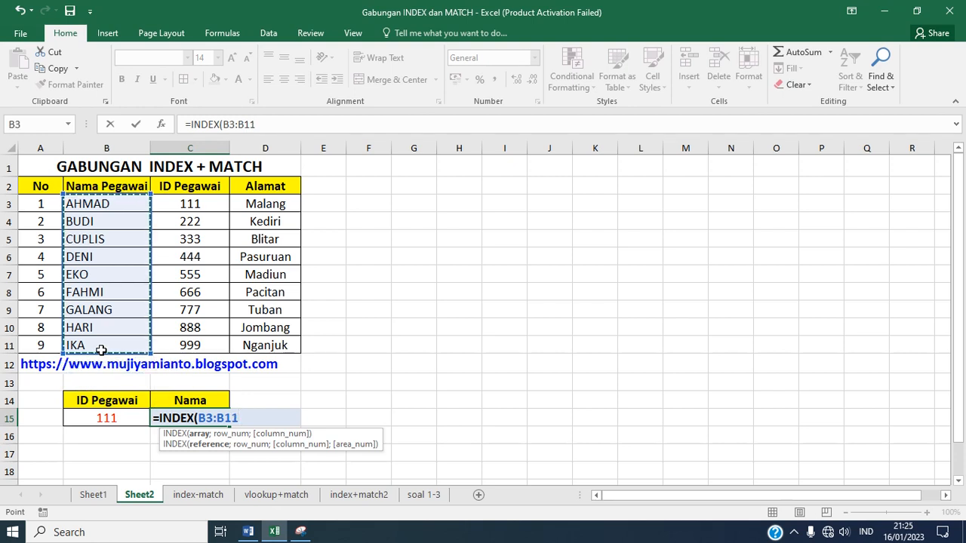
pyautogui.write(';')
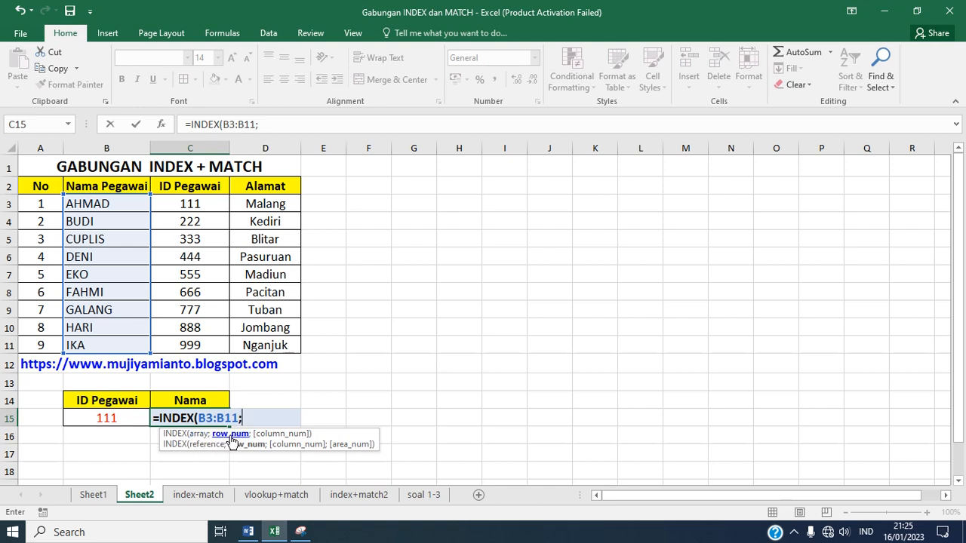
# Step: Complete the C15 formula as =INDEX(B3:B11;MATCH(B15;C3:C11;0)), matching the ID exactly within the ID Pegawai column
pyautogui.write('MAT')
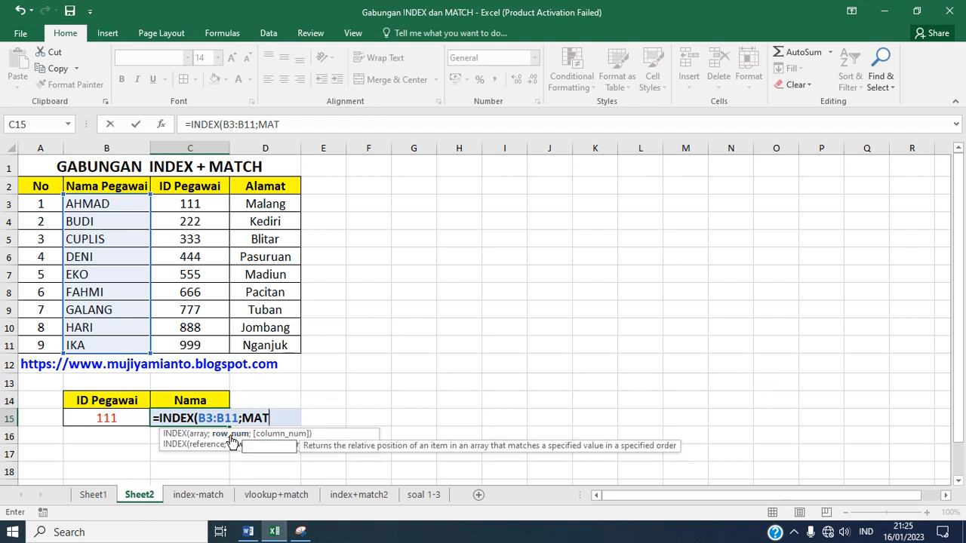
pyautogui.write('CH(')
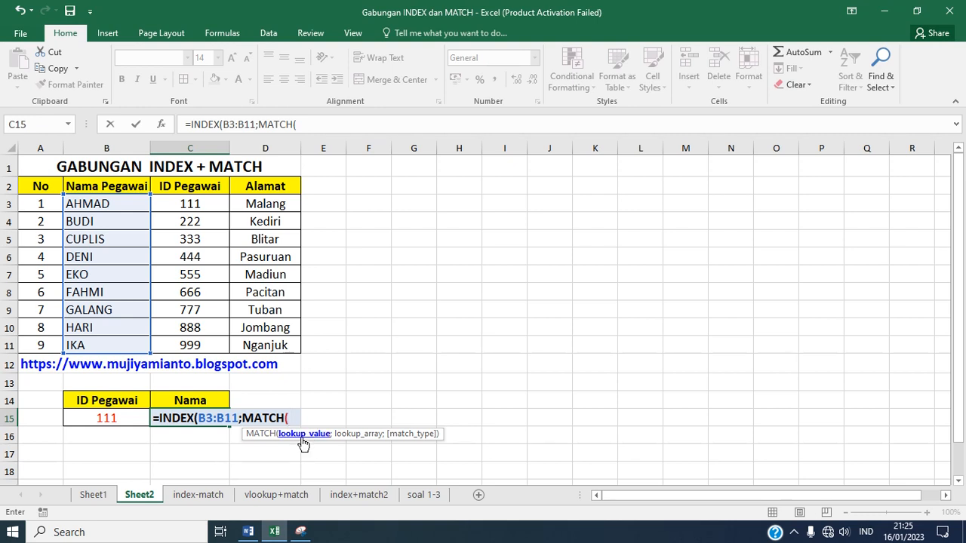
pyautogui.click(127, 419)
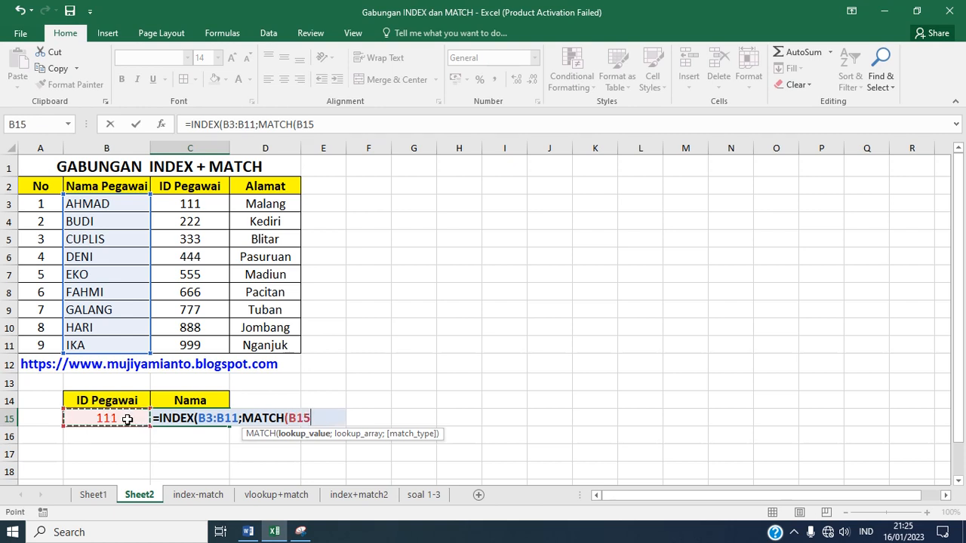
pyautogui.write(';')
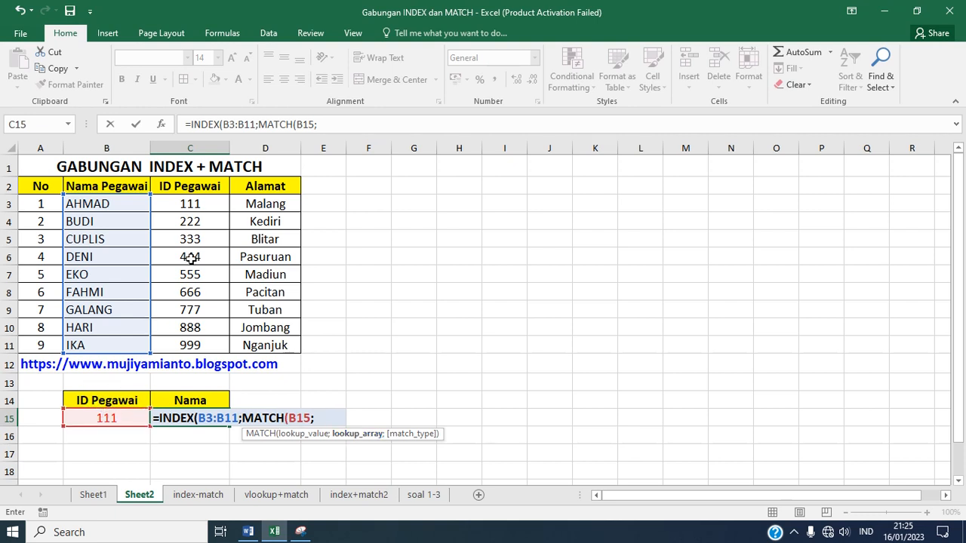
pyautogui.click(197, 203)
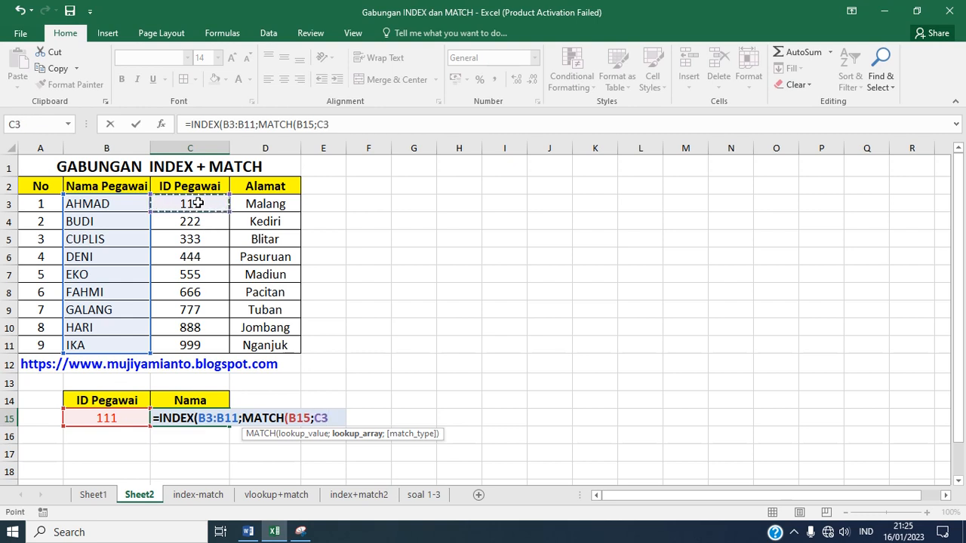
pyautogui.moveTo(197, 204); pyautogui.dragTo(200, 337)
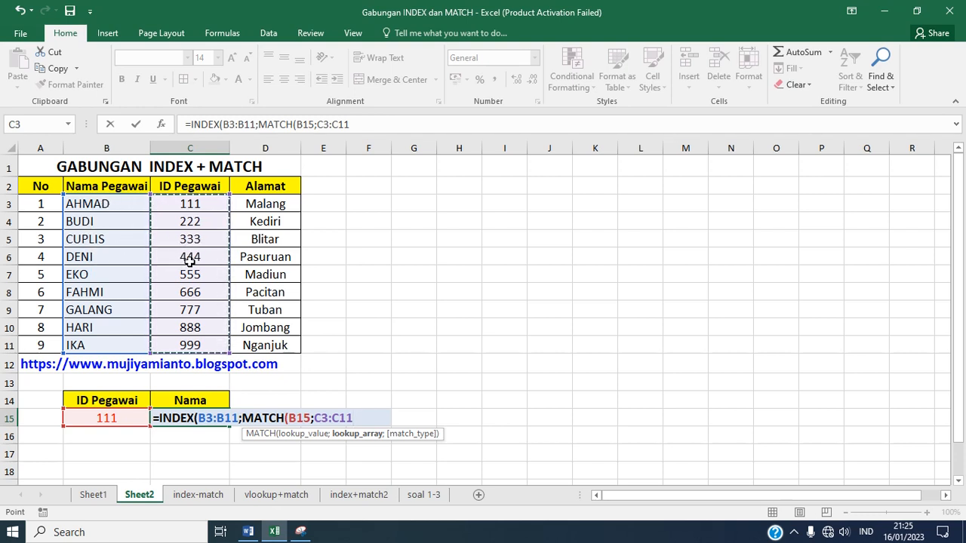
pyautogui.write(';')
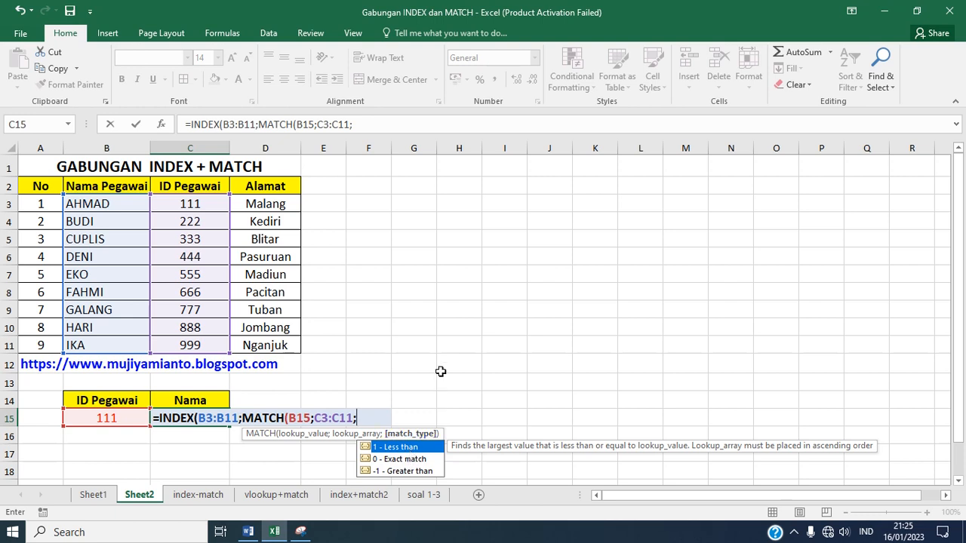
pyautogui.write('0)')
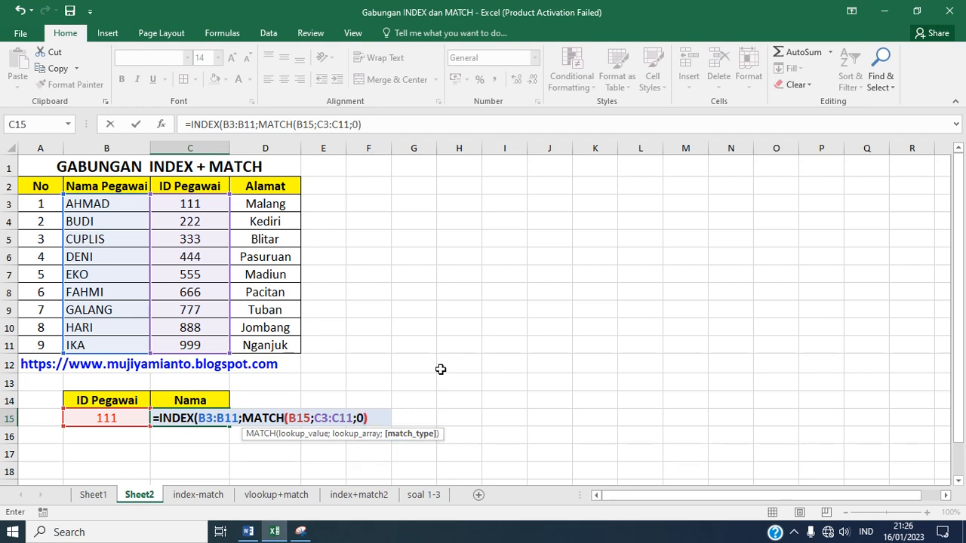
pyautogui.write(')')
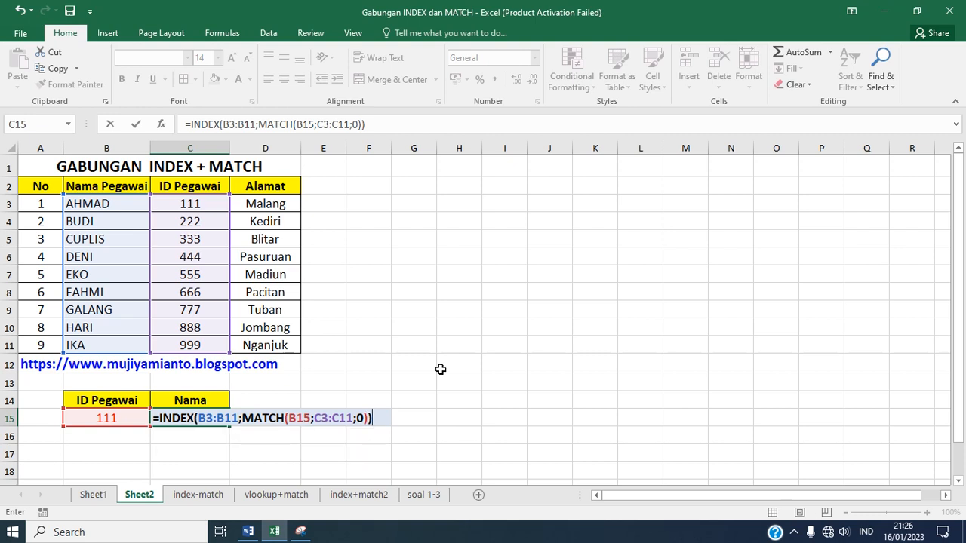
pyautogui.press('Return')
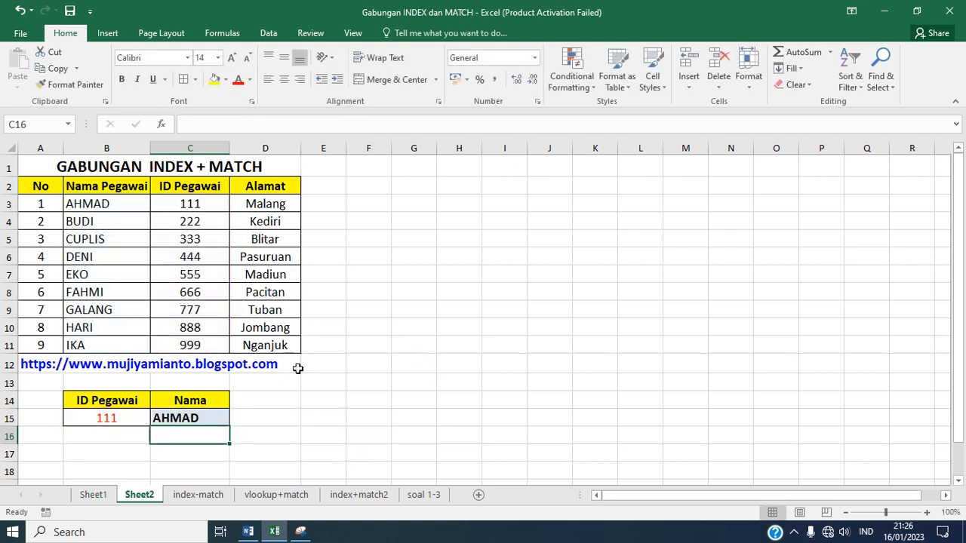
# Step: Check the ID in B15 and the name in C15 against the first employee's row in the table
pyautogui.click(133, 418)
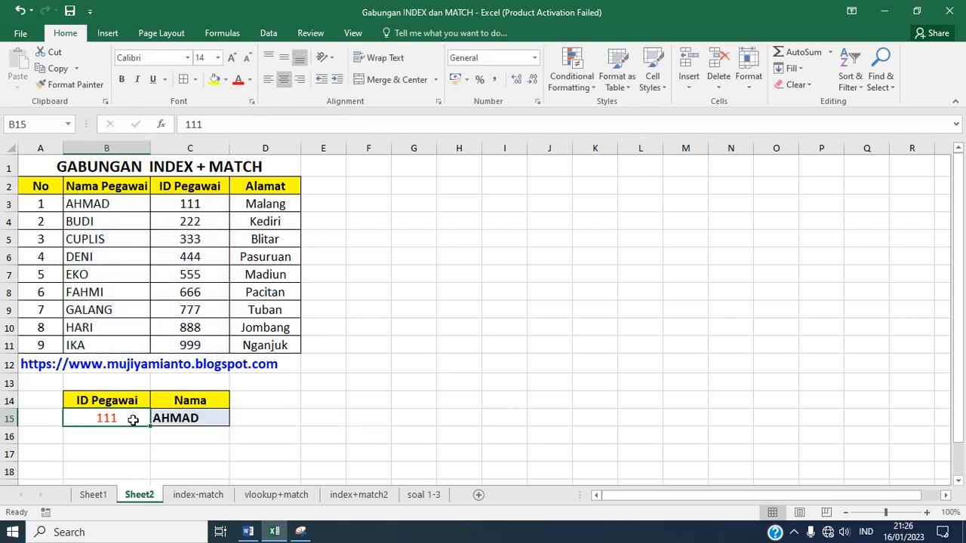
pyautogui.click(181, 419)
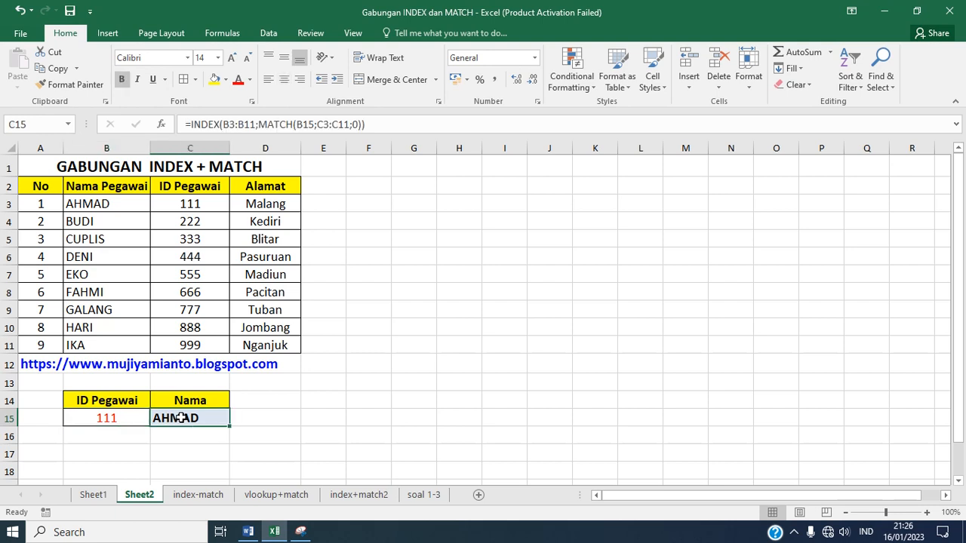
pyautogui.click(209, 210)
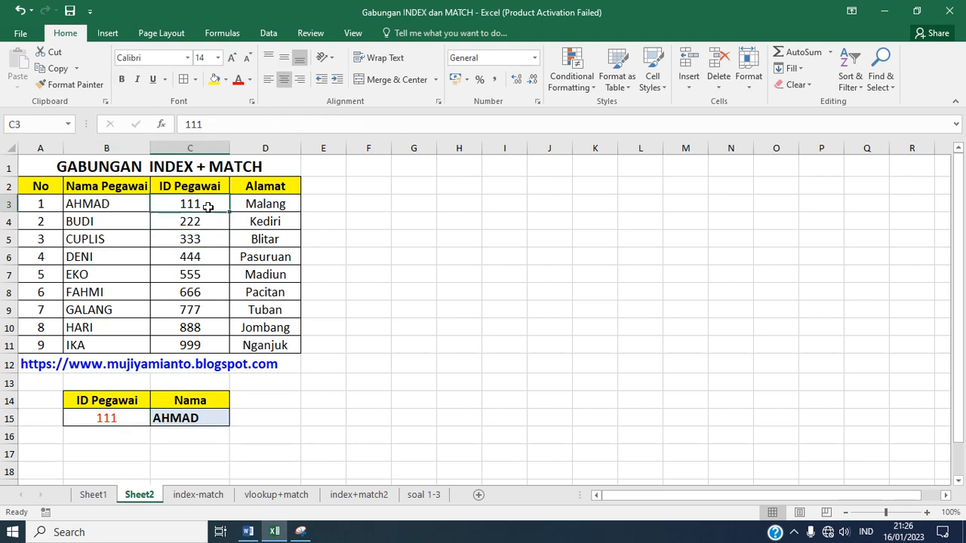
pyautogui.click(132, 203)
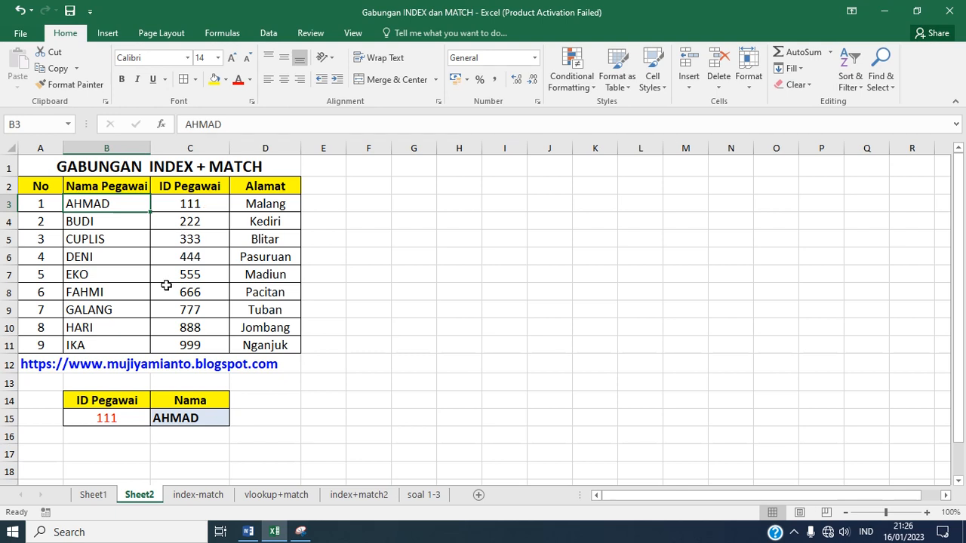
# Step: Test the lookup by changing B15 to the ID of employee No 6, and compare the result with that row
pyautogui.click(129, 418)
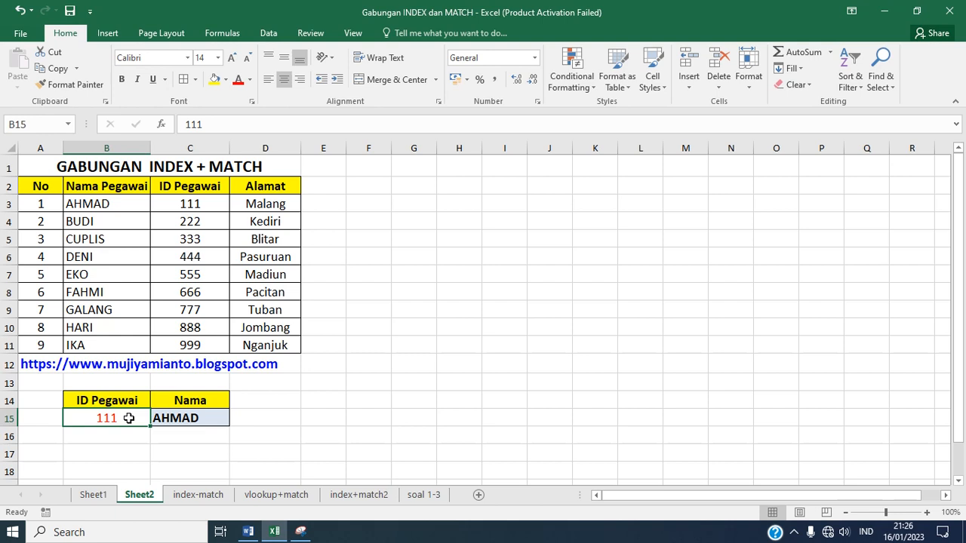
pyautogui.write('666')
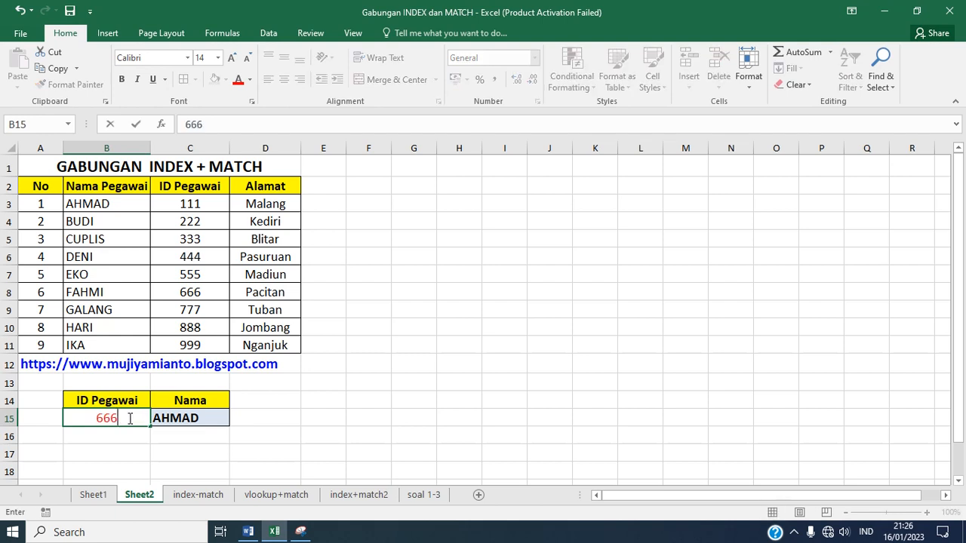
pyautogui.press('Return')
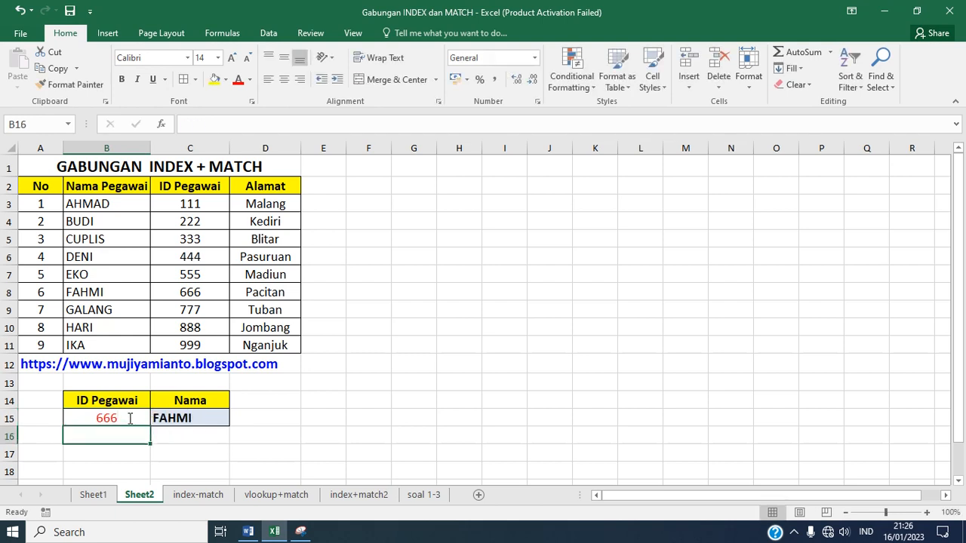
pyautogui.click(194, 292)
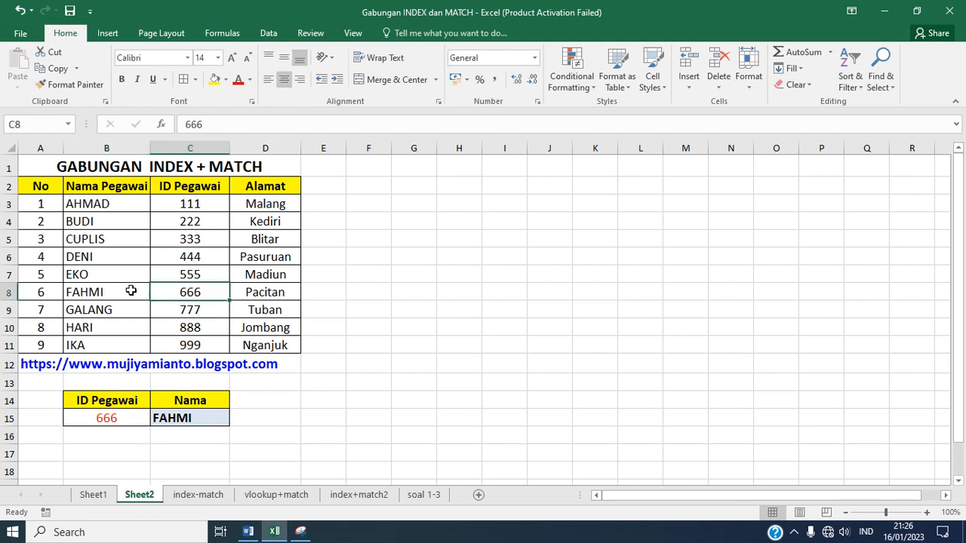
pyautogui.click(125, 292)
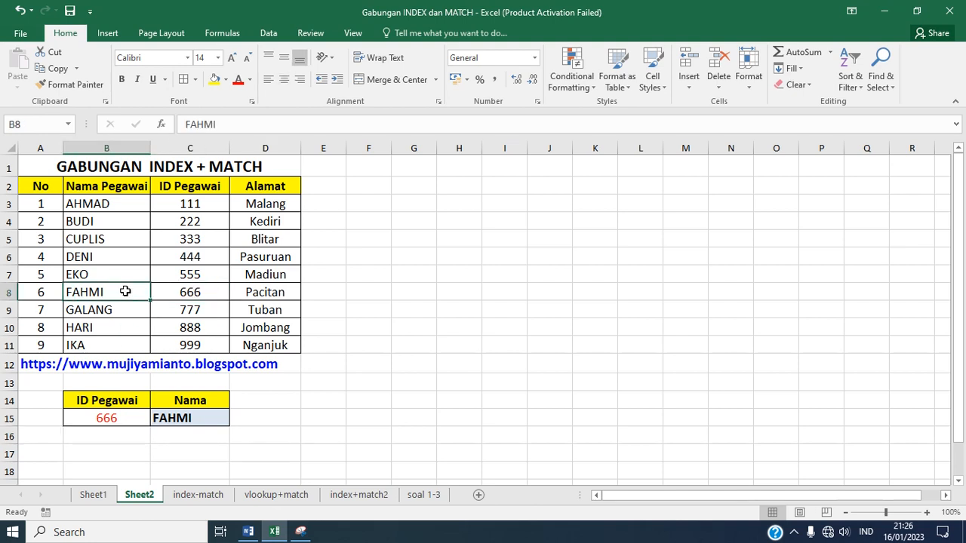
# Step: Find the last employee's name and ID in row 11, and change B15 to that ID
pyautogui.click(115, 346)
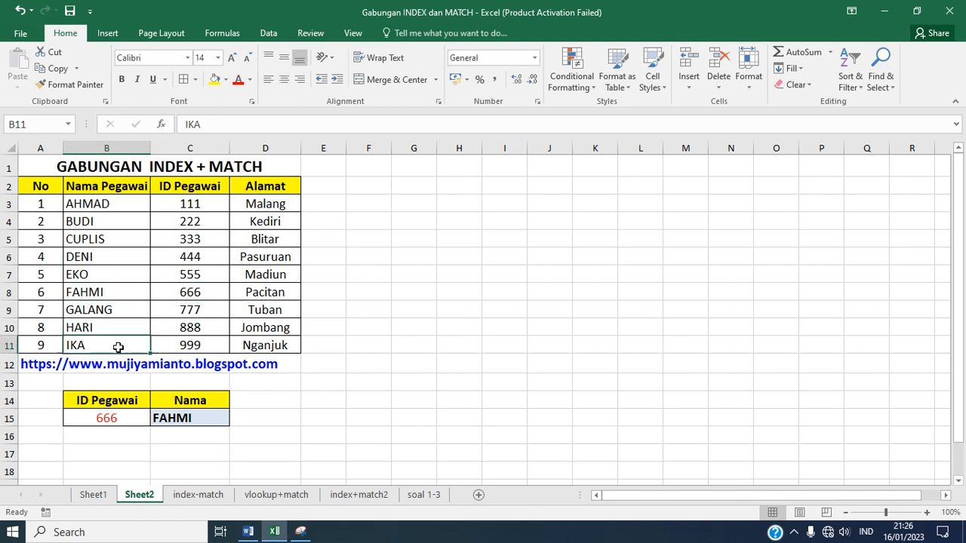
pyautogui.click(170, 347)
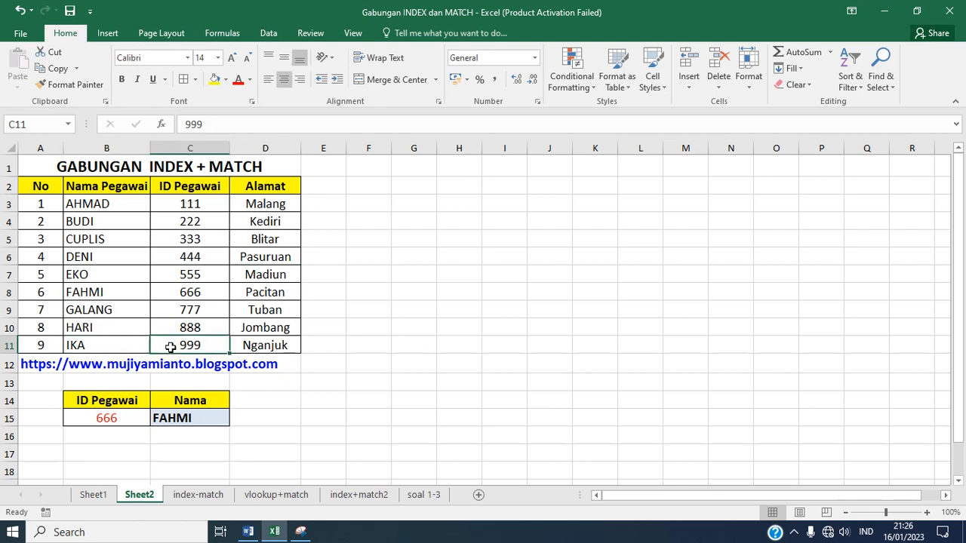
pyautogui.click(126, 418)
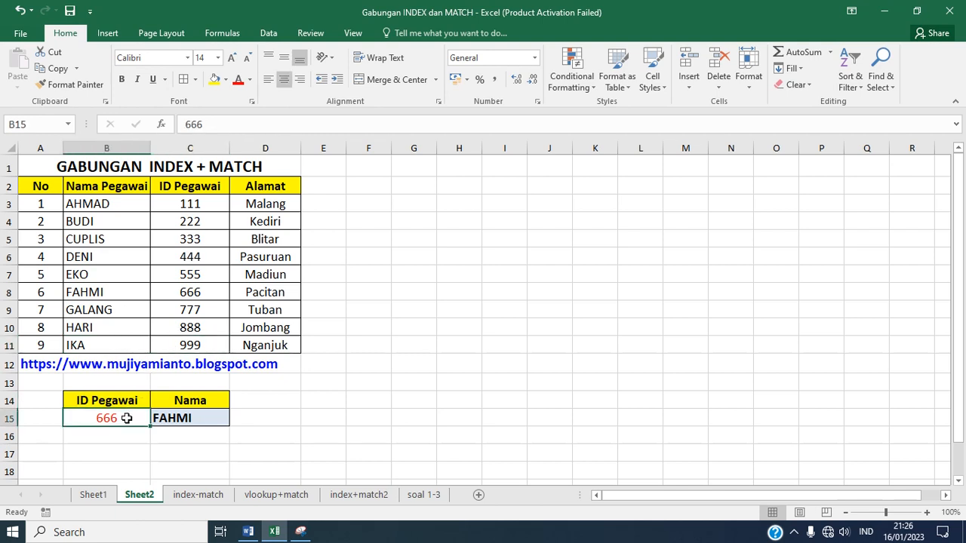
pyautogui.write('999')
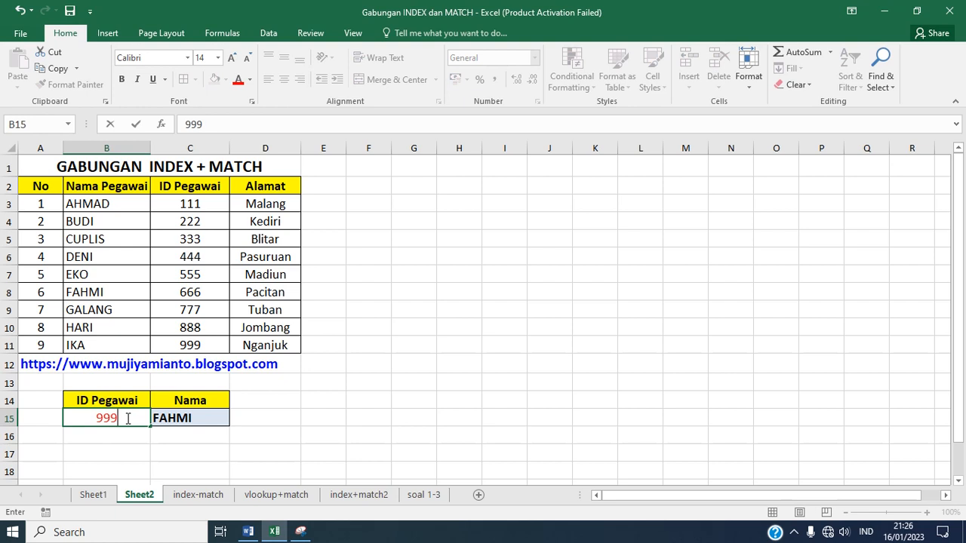
pyautogui.press('Return')
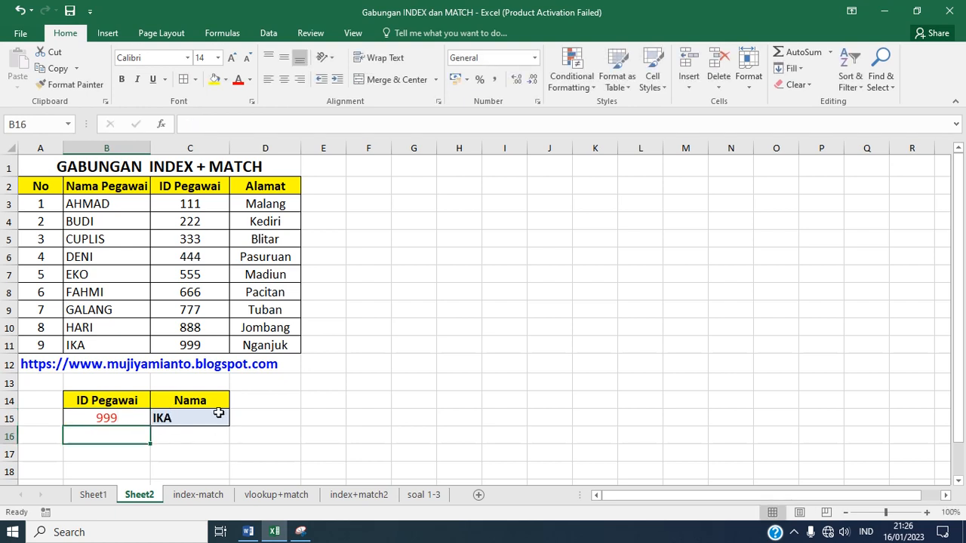